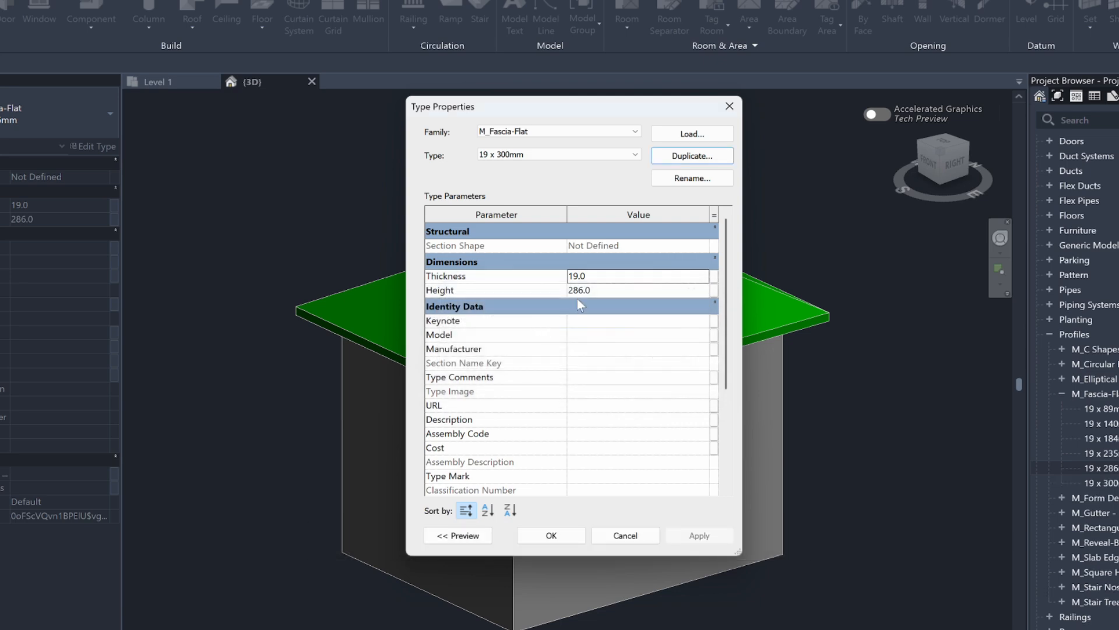
- Set the height of the 19 x 300mm flat fascia profile type to 300 mm
{"action": "left_click", "coordinate": [591, 290]}
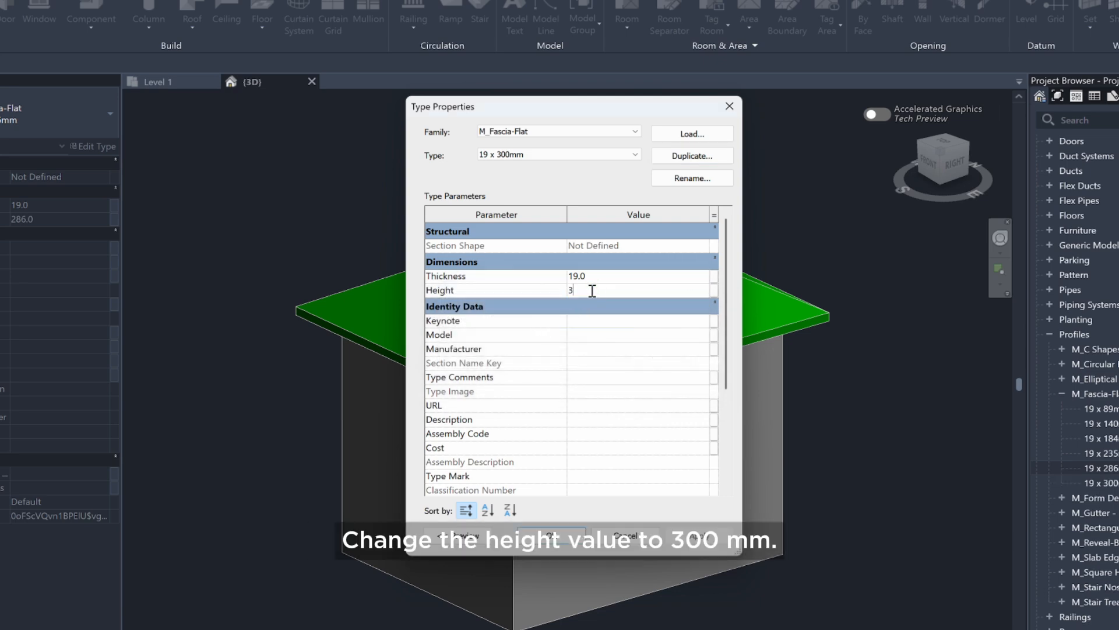
{"action": "type", "text": "300"}
{"action": "left_click", "coordinate": [558, 528]}
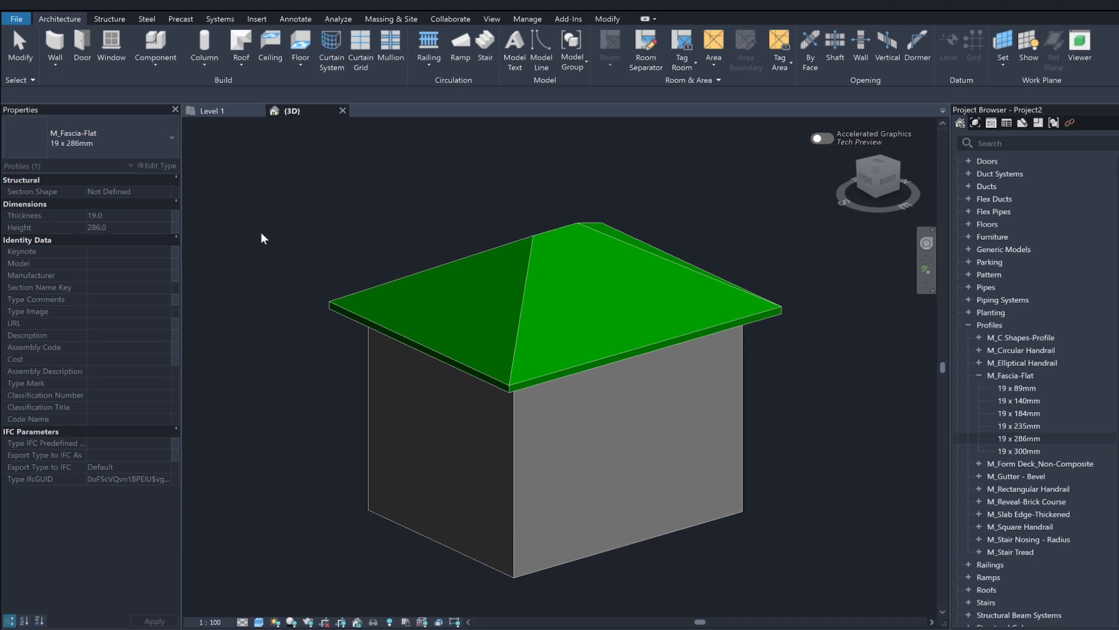
{"action": "left_click", "coordinate": [260, 232]}
- Start a roof fascia and assign the M_Fascia-Flat : 19 x 300mm profile to its type
{"action": "left_click", "coordinate": [239, 65]}
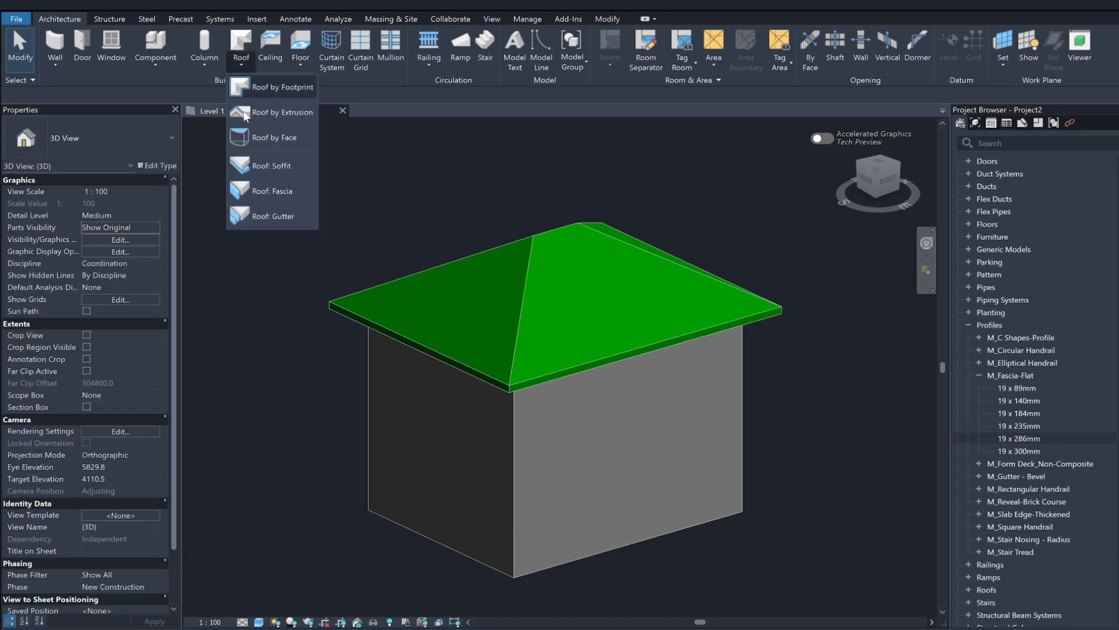
{"action": "left_click", "coordinate": [269, 192]}
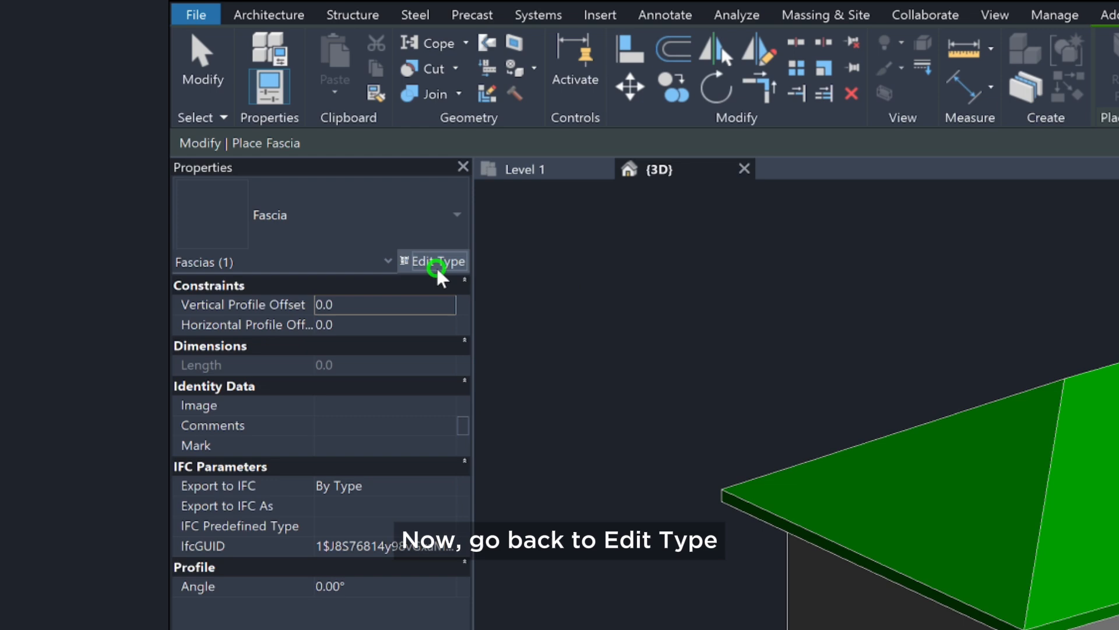
{"action": "left_click", "coordinate": [153, 167]}
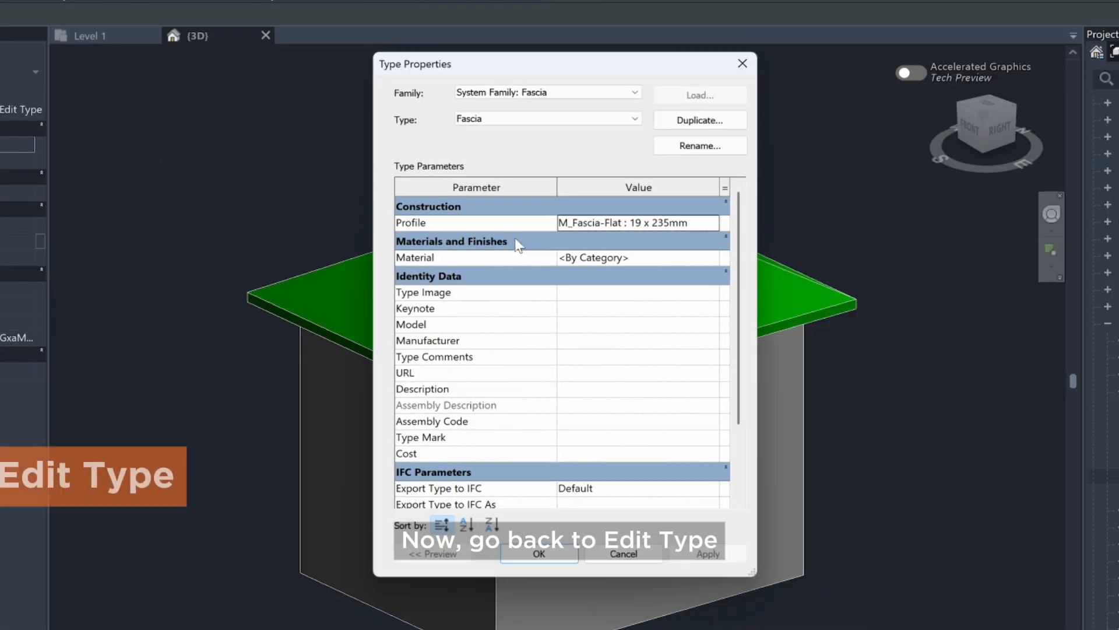
{"action": "left_click", "coordinate": [711, 223]}
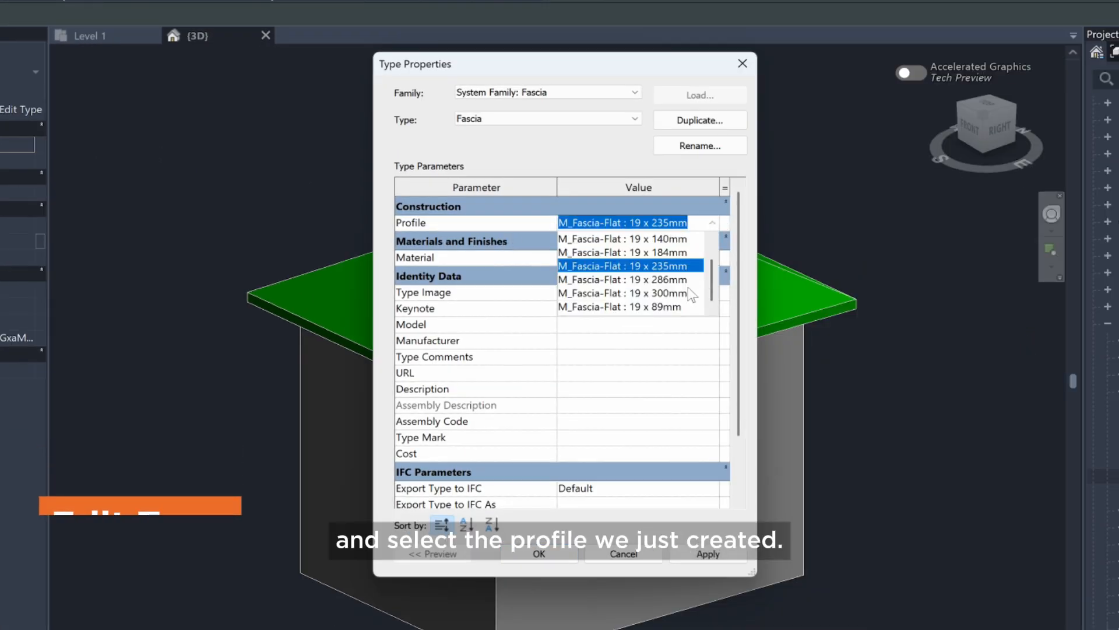
{"action": "left_click", "coordinate": [670, 293]}
- Set the fascia type's material to Cherry
{"action": "left_click", "coordinate": [717, 256]}
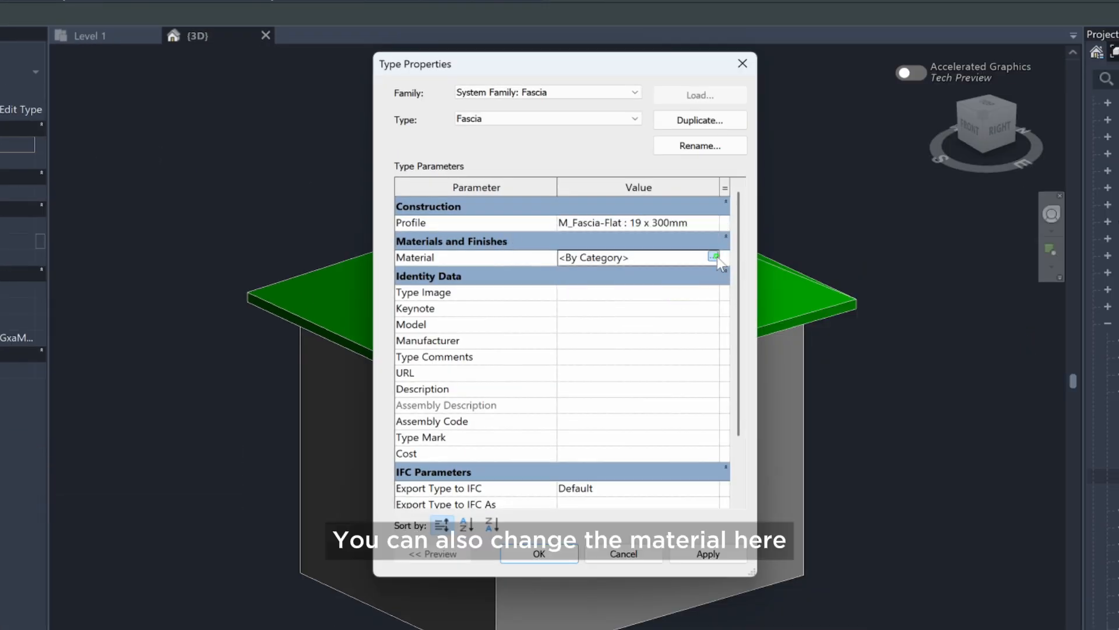
{"action": "left_click", "coordinate": [717, 256]}
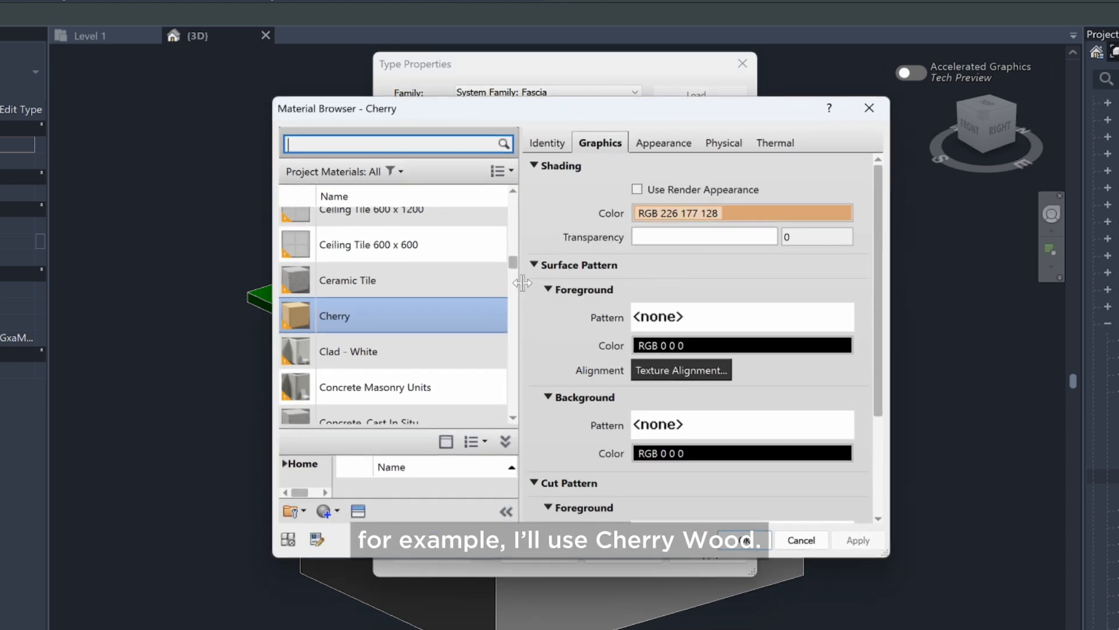
{"action": "left_click", "coordinate": [488, 314]}
{"action": "double_click", "coordinate": [443, 314]}
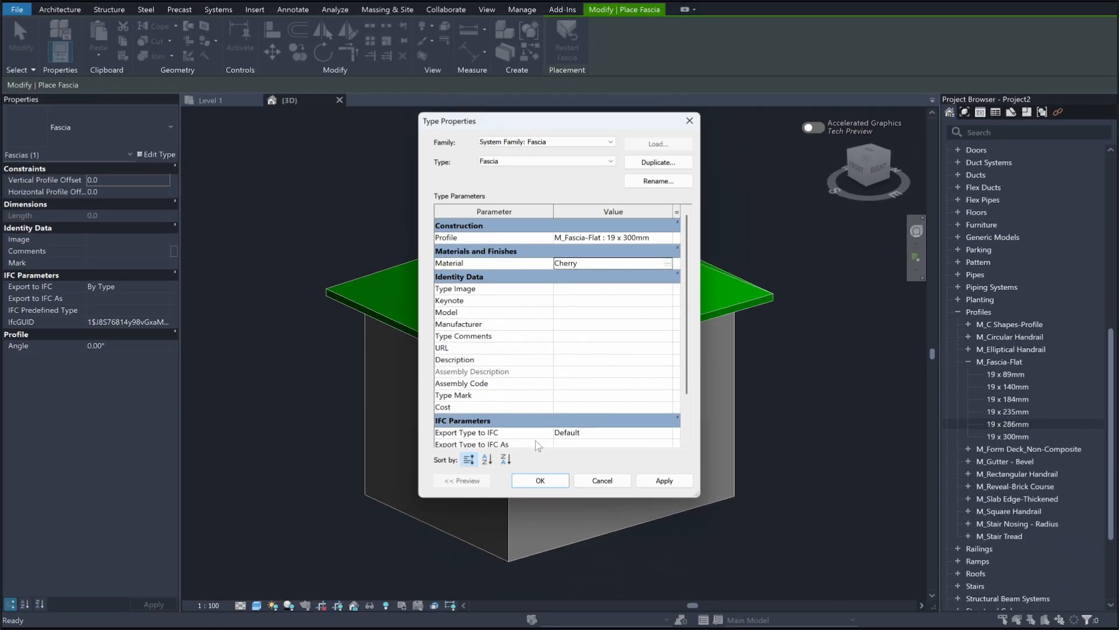
{"action": "left_click", "coordinate": [540, 480]}
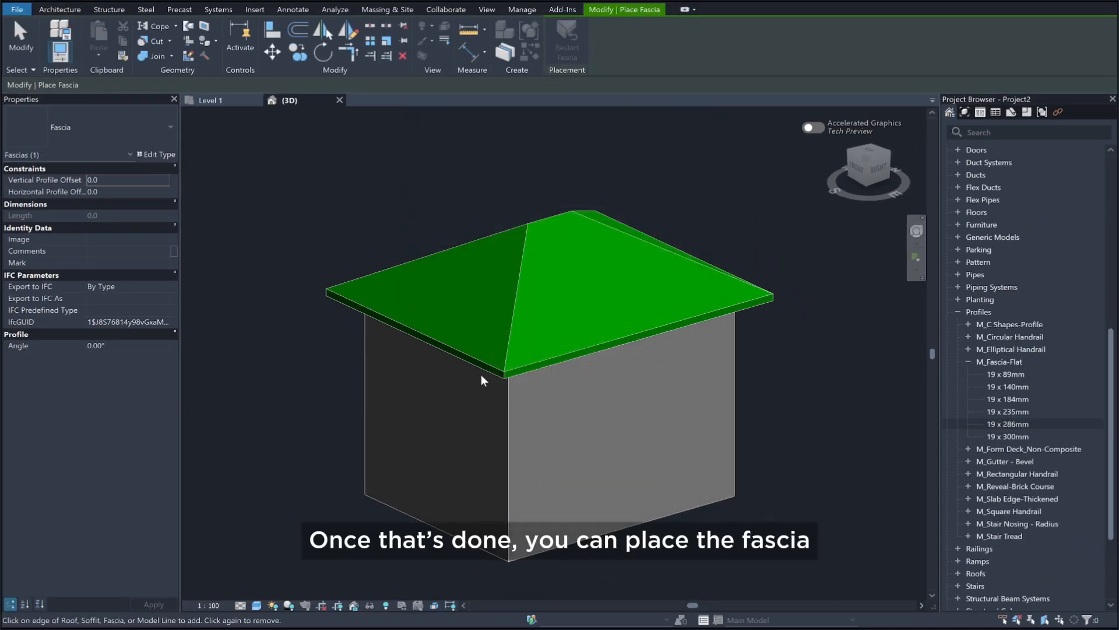
- Place the fascia along all four eave edges of the roof
{"action": "left_click", "coordinate": [473, 356]}
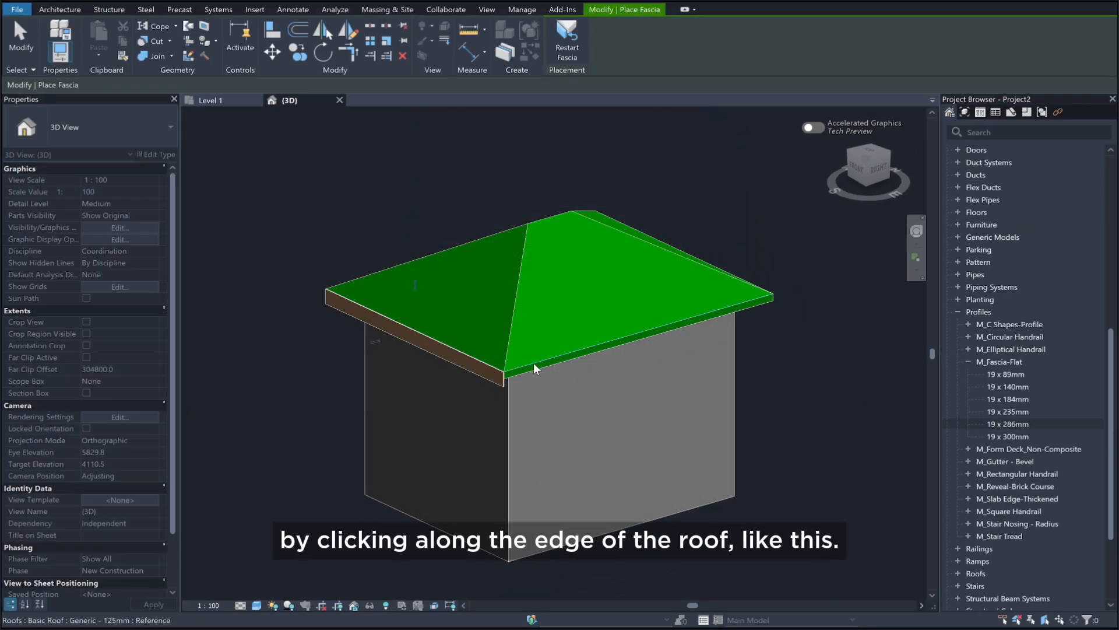
{"action": "left_click", "coordinate": [534, 364]}
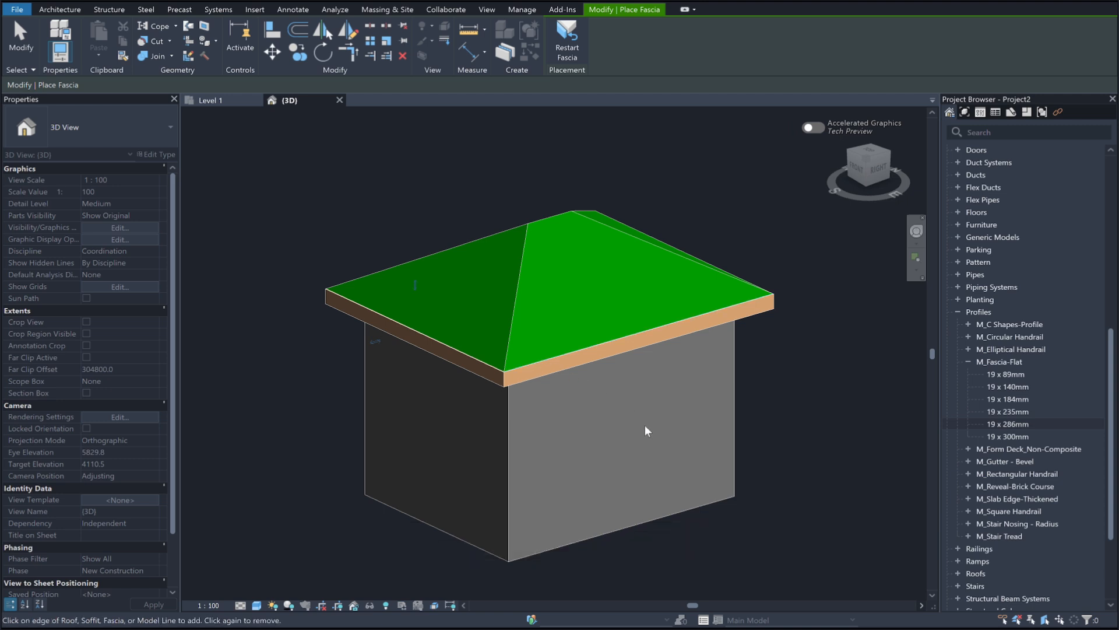
{"action": "middle_click_drag", "start_coordinate": [644, 425], "coordinate": [219, 452], "text": "shift"}
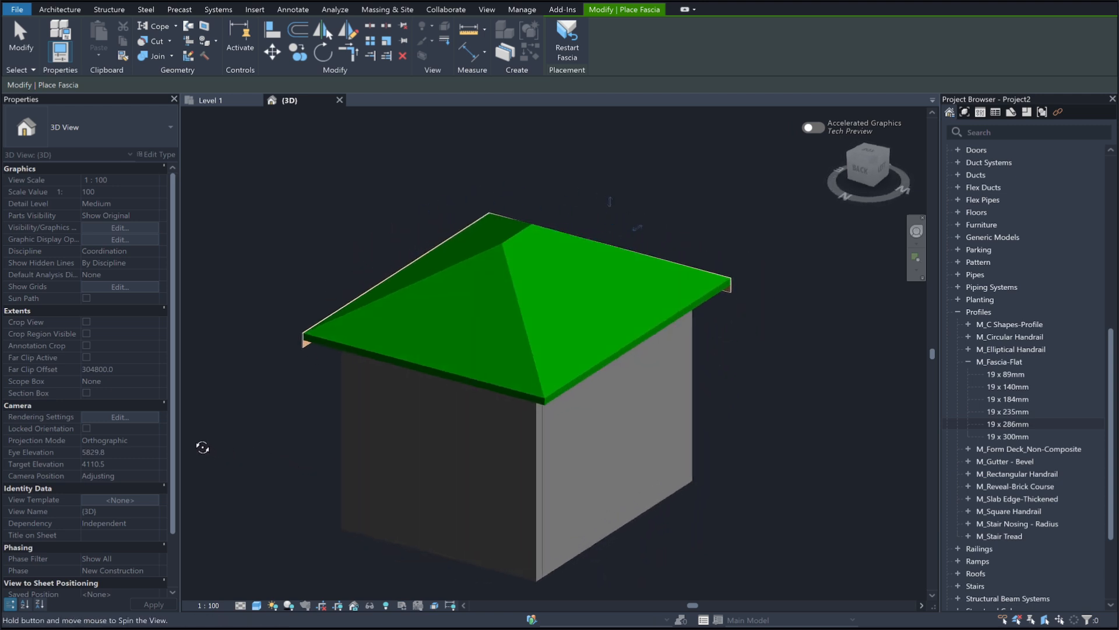
{"action": "left_click", "coordinate": [437, 367]}
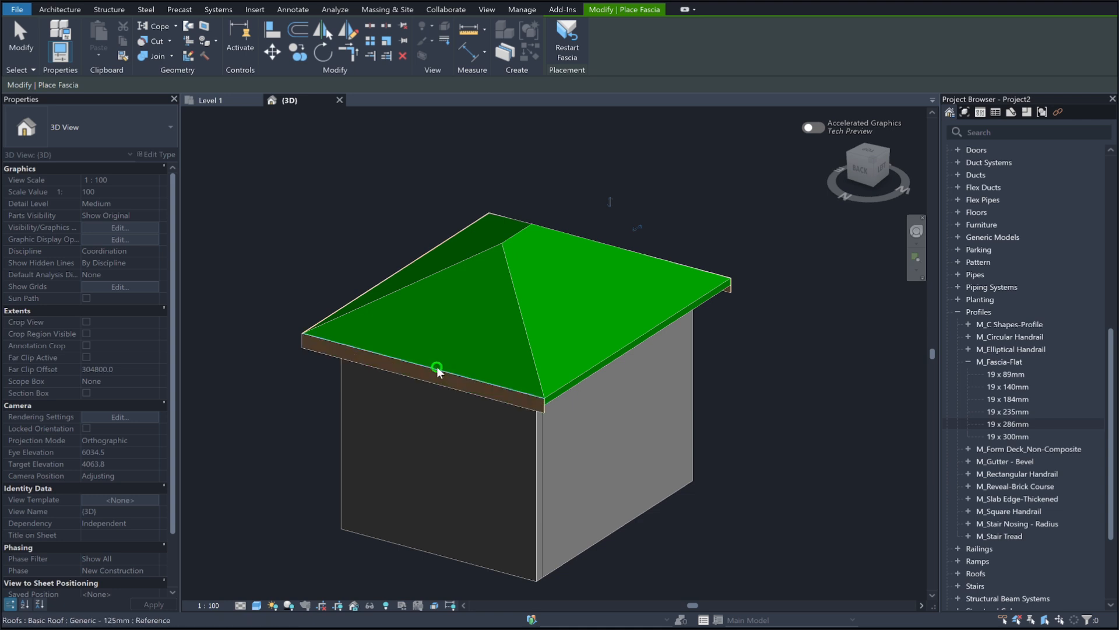
{"action": "left_click", "coordinate": [586, 369]}
{"action": "middle_click_drag", "start_coordinate": [611, 383], "coordinate": [178, 397], "text": "shift"}
{"action": "key", "text": "Escape"}
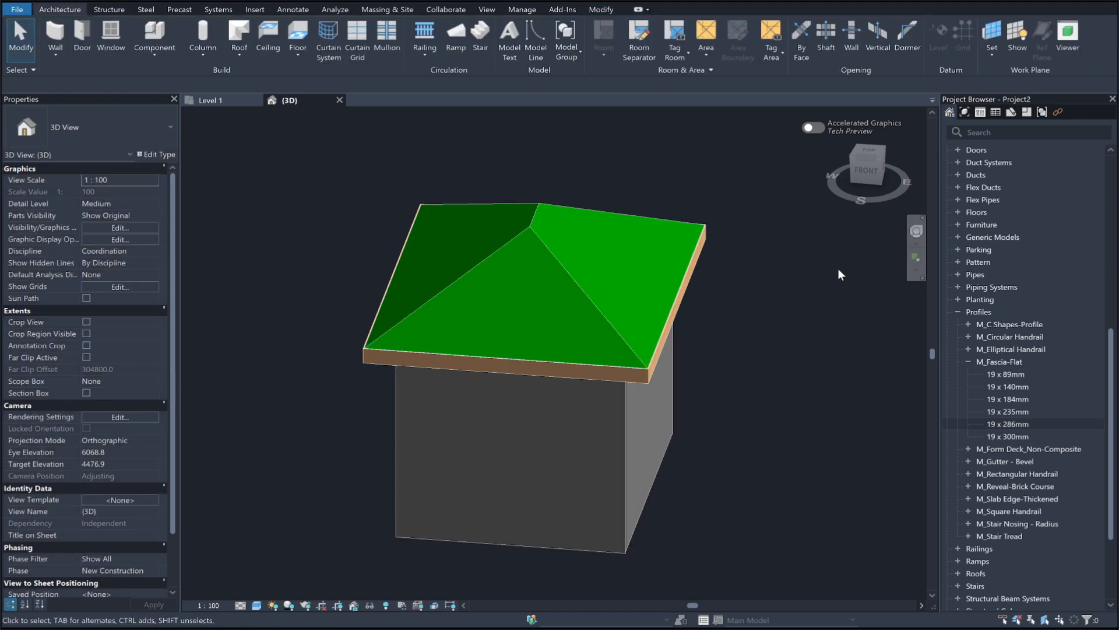
- Show the 3D model from the top in the Wireframe visual style
{"action": "left_click", "coordinate": [868, 149]}
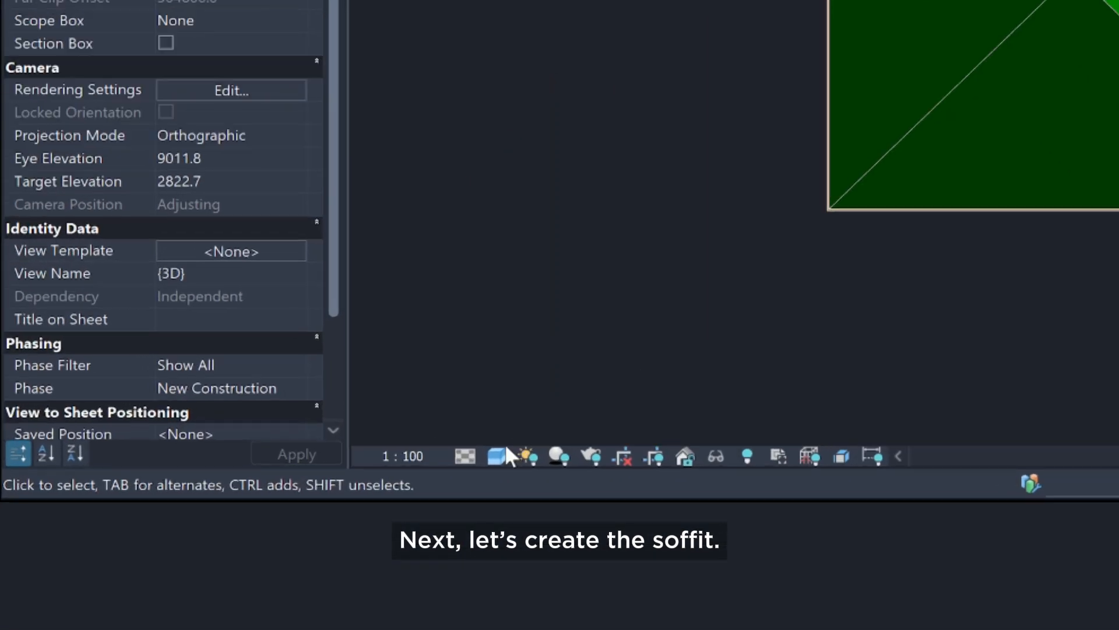
{"action": "left_click", "coordinate": [254, 605]}
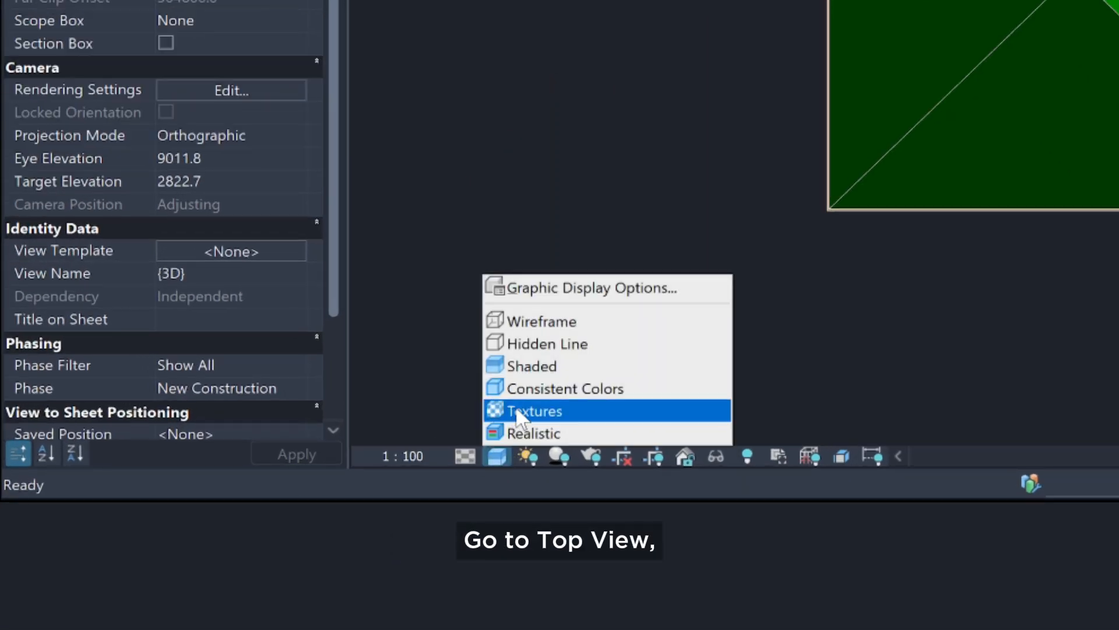
{"action": "left_click", "coordinate": [541, 322]}
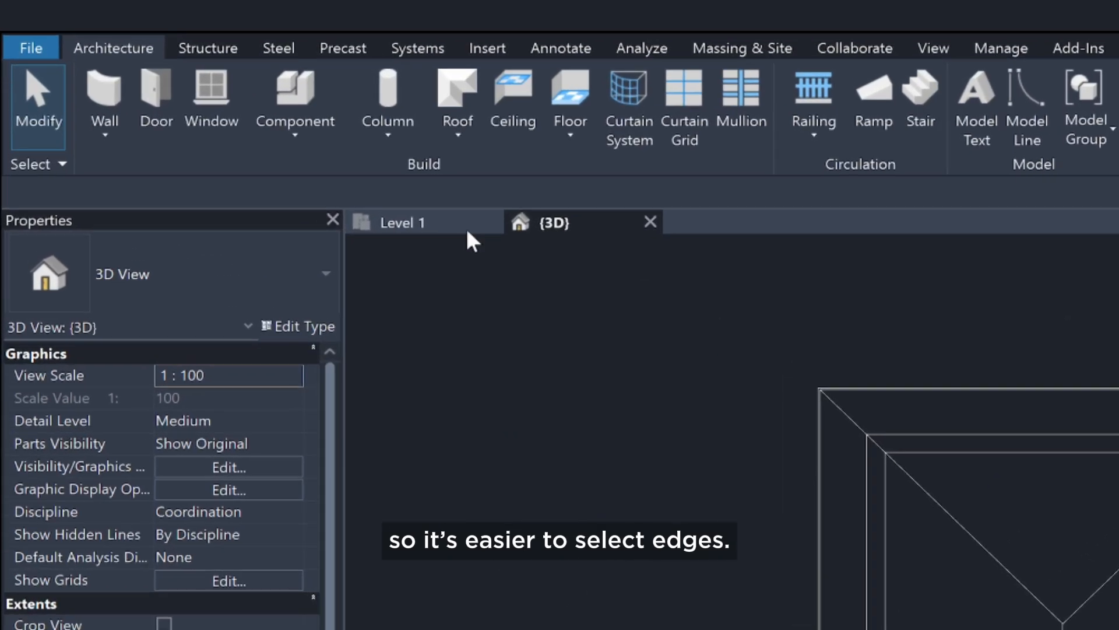
- Start a roof soffit on Level 2 and sketch its boundary from the whole wall chain and the roof edges
{"action": "left_click", "coordinate": [460, 124]}
{"action": "left_click", "coordinate": [518, 338]}
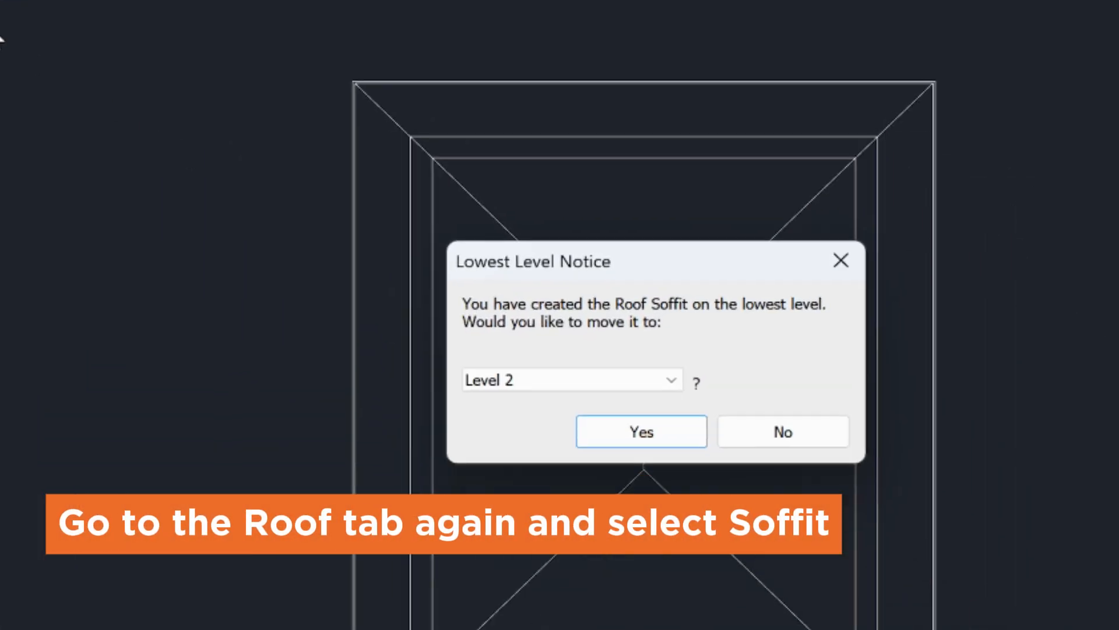
{"action": "left_click", "coordinate": [670, 442]}
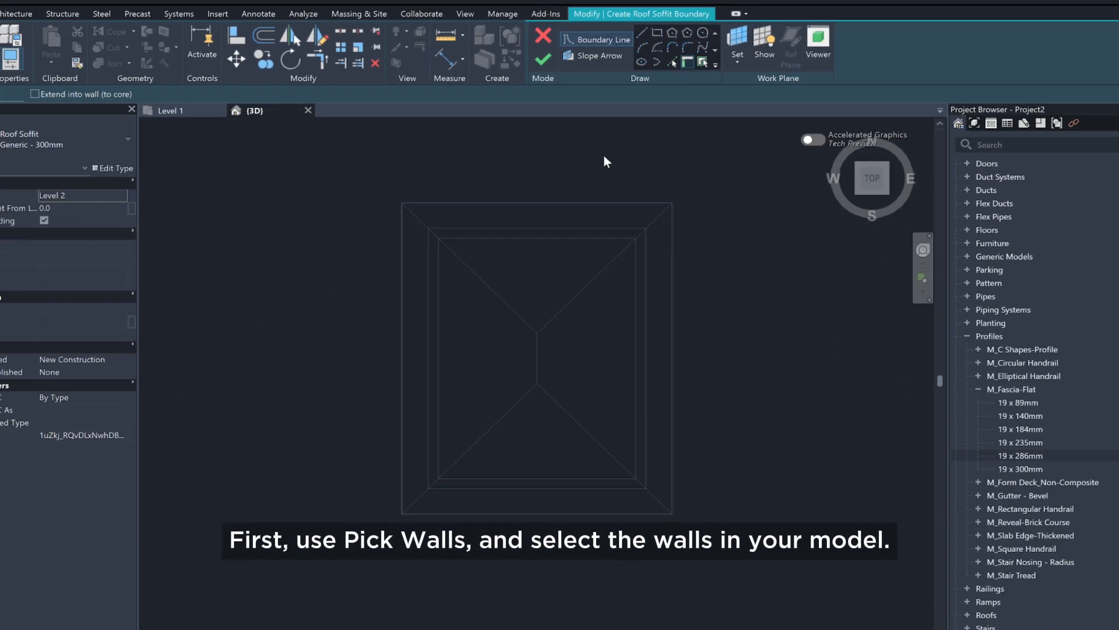
{"action": "key", "text": "Tab"}
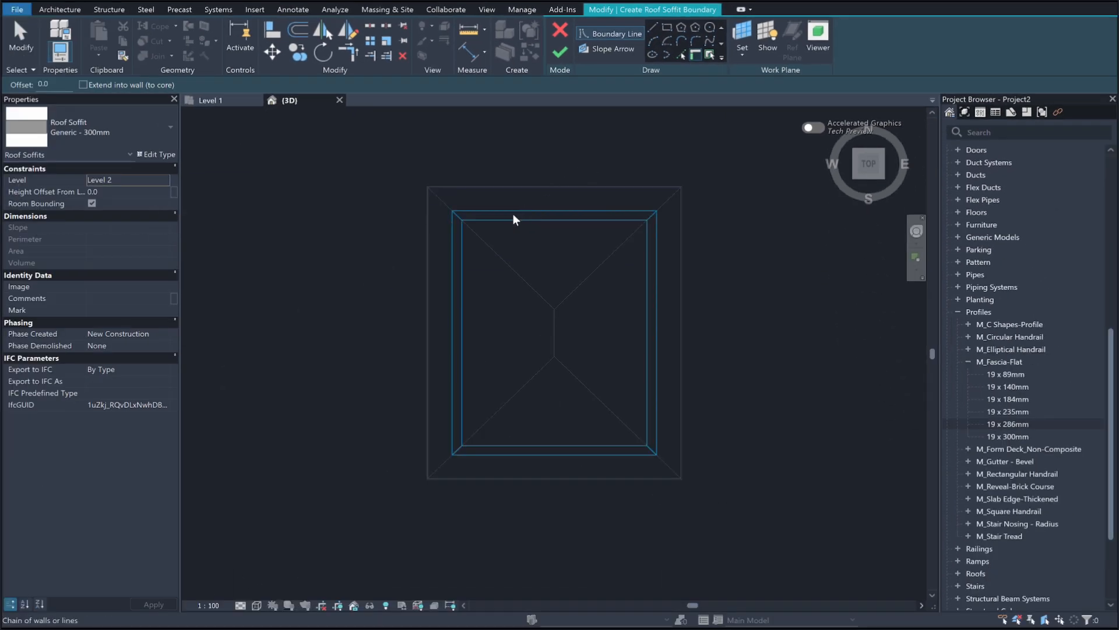
{"action": "left_click", "coordinate": [513, 218]}
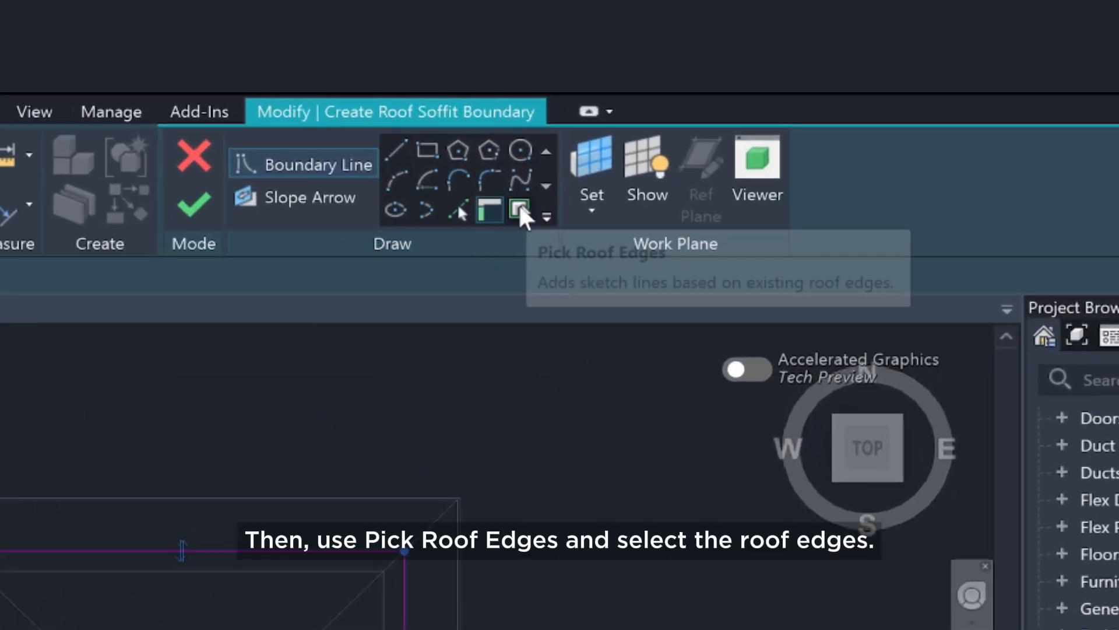
{"action": "left_click", "coordinate": [520, 205]}
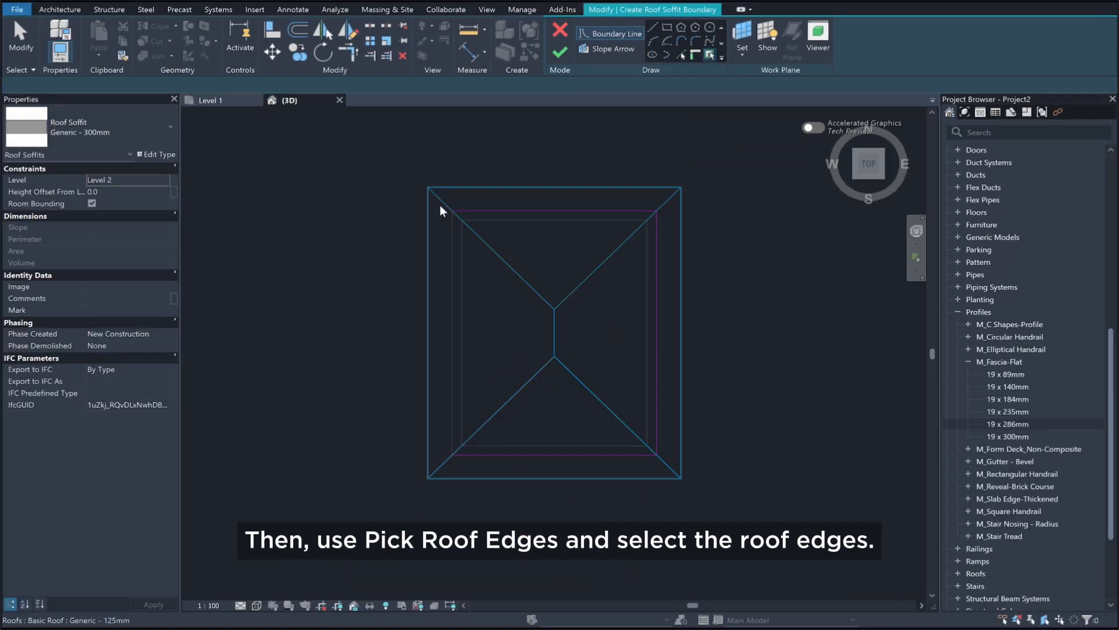
{"action": "left_click", "coordinate": [439, 204]}
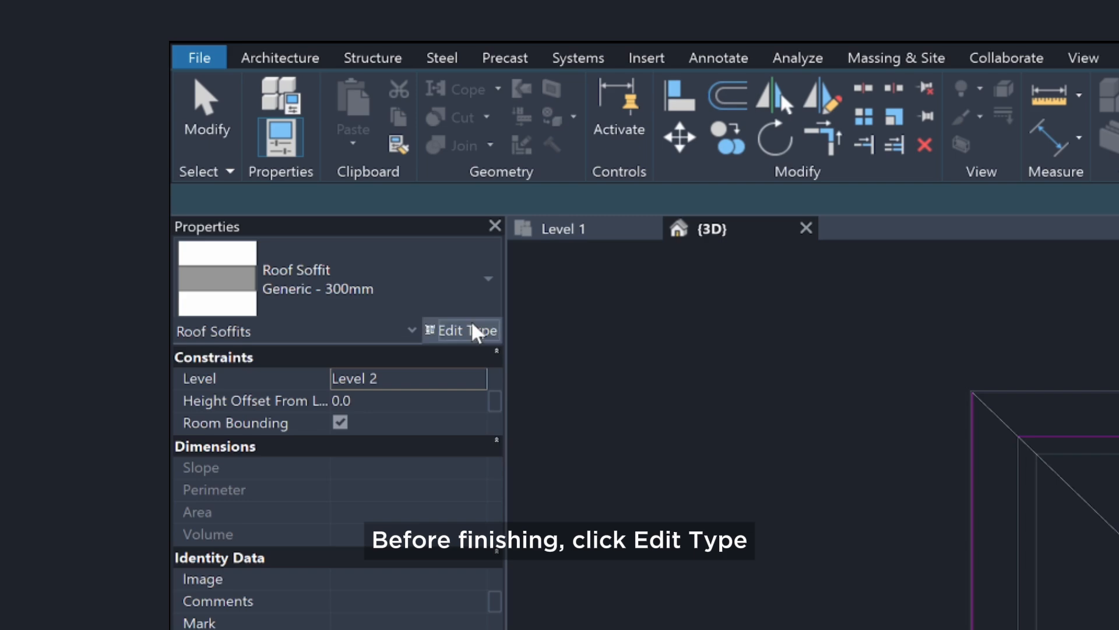
- Duplicate the Generic - 300mm roof soffit type under the name Generic - 19mm
{"action": "left_click", "coordinate": [467, 330]}
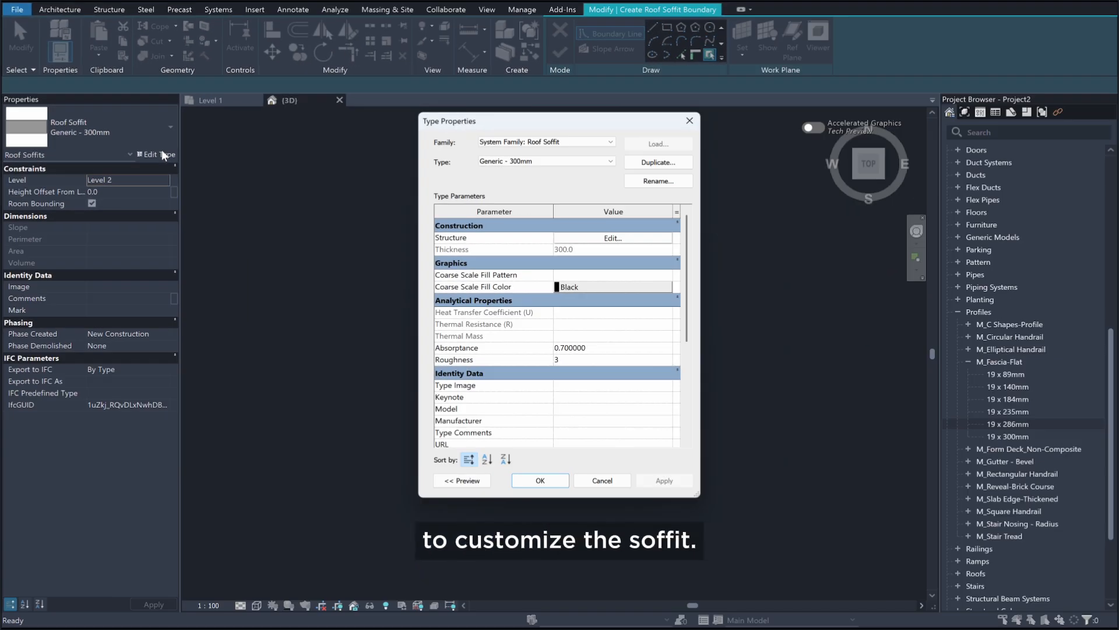
{"action": "left_click", "coordinate": [658, 162]}
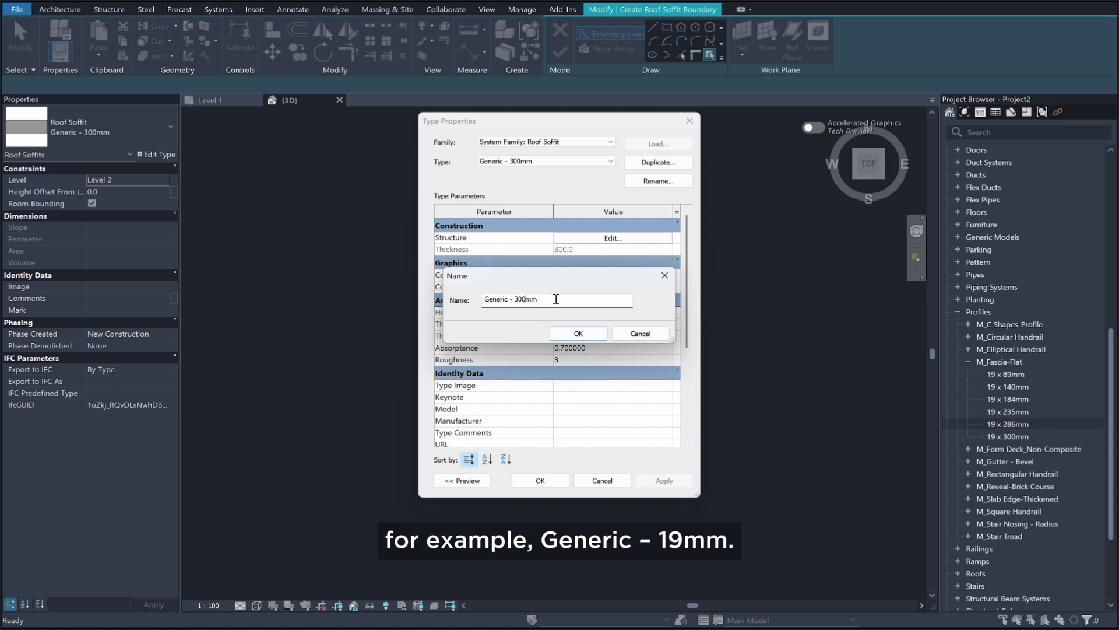
{"action": "key", "text": "Left"}
{"action": "key", "text": "Left"}
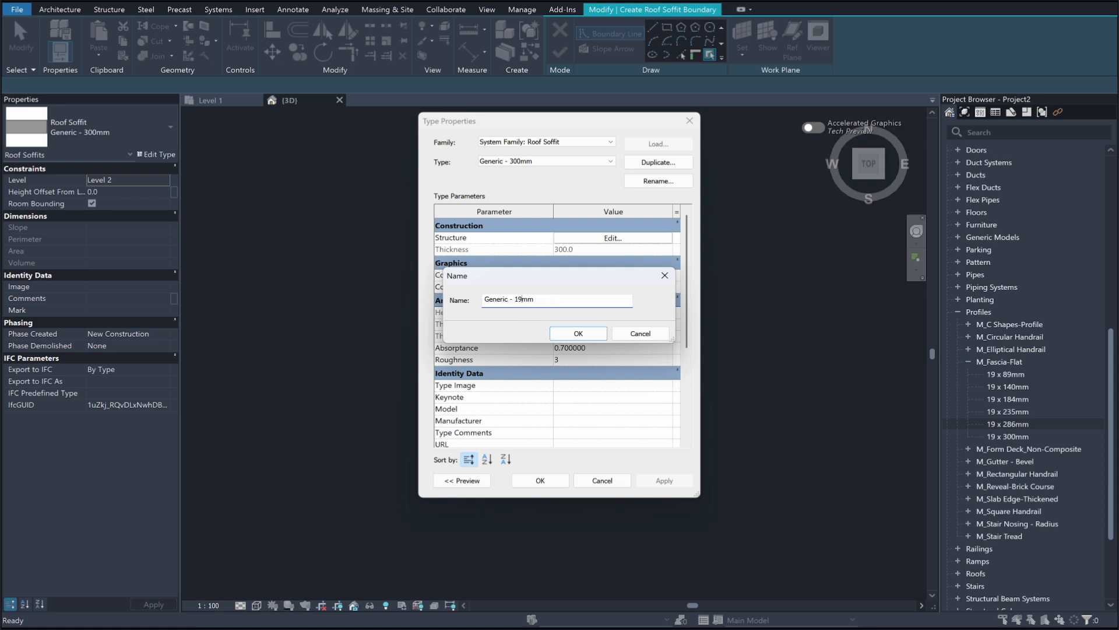
{"action": "key", "text": "Return"}
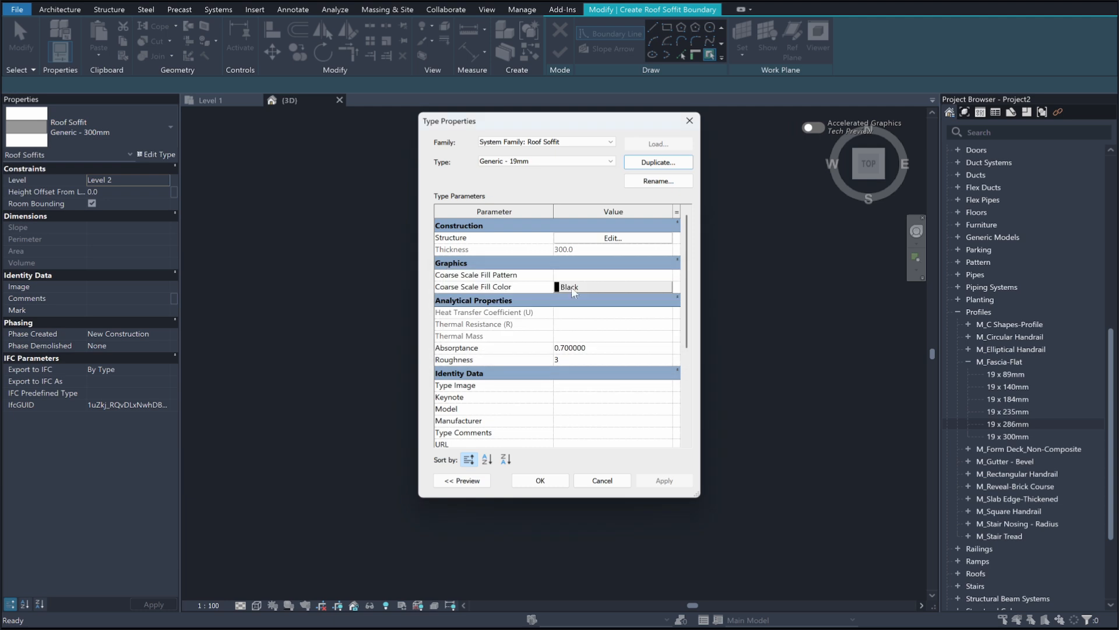
- Set the structure layer of the new soffit type to 19 mm thickness and Cherry material
{"action": "left_click", "coordinate": [630, 240]}
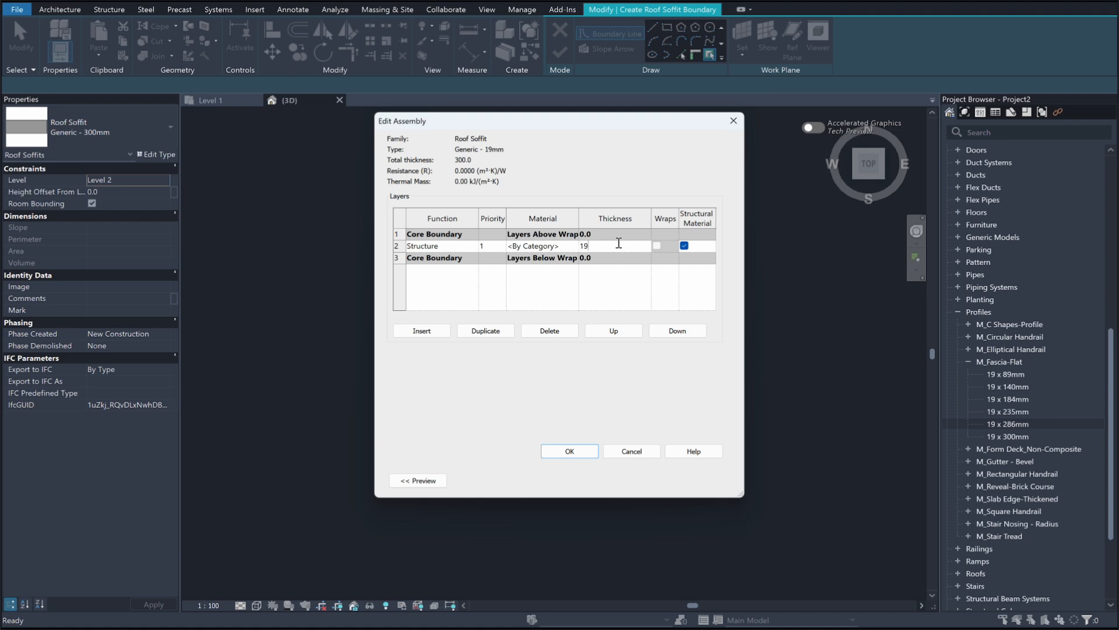
{"action": "left_click", "coordinate": [574, 247]}
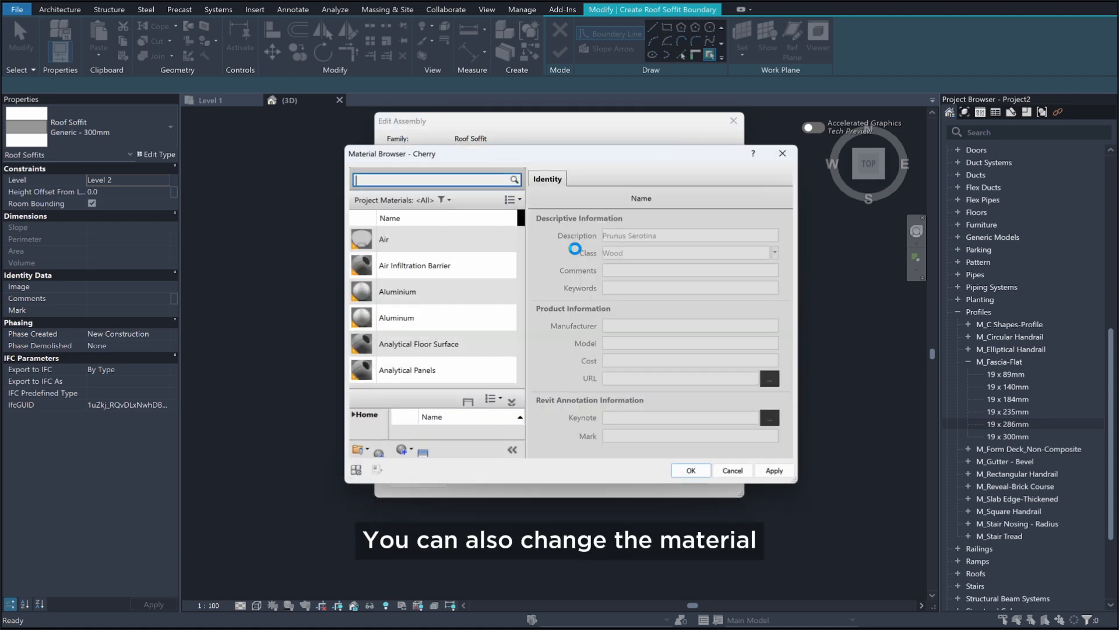
{"action": "double_click", "coordinate": [452, 309]}
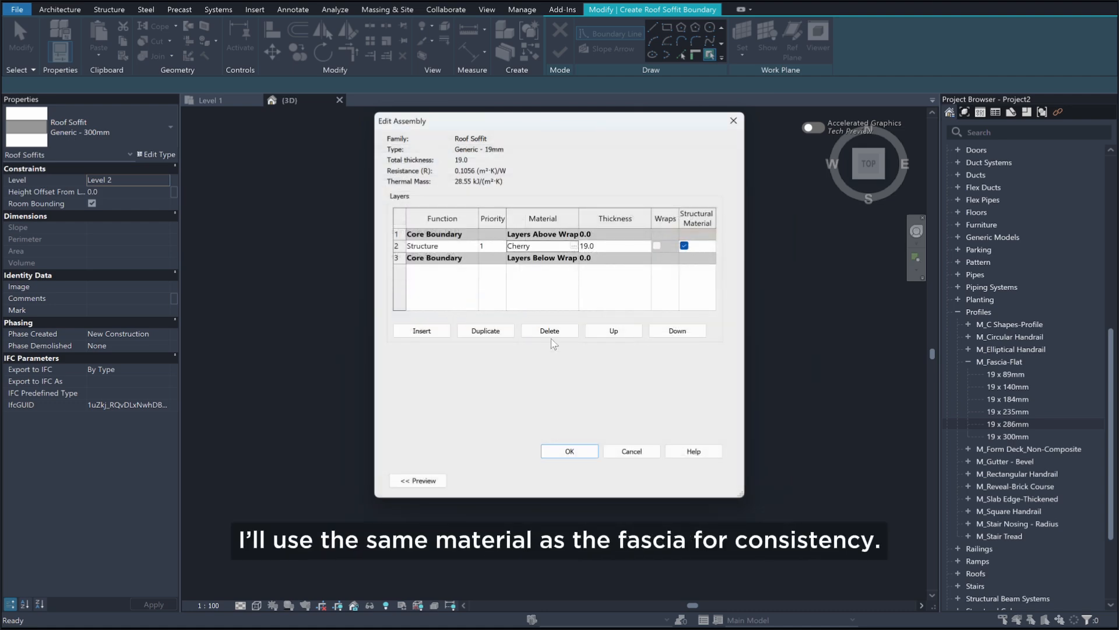
{"action": "left_click", "coordinate": [575, 447]}
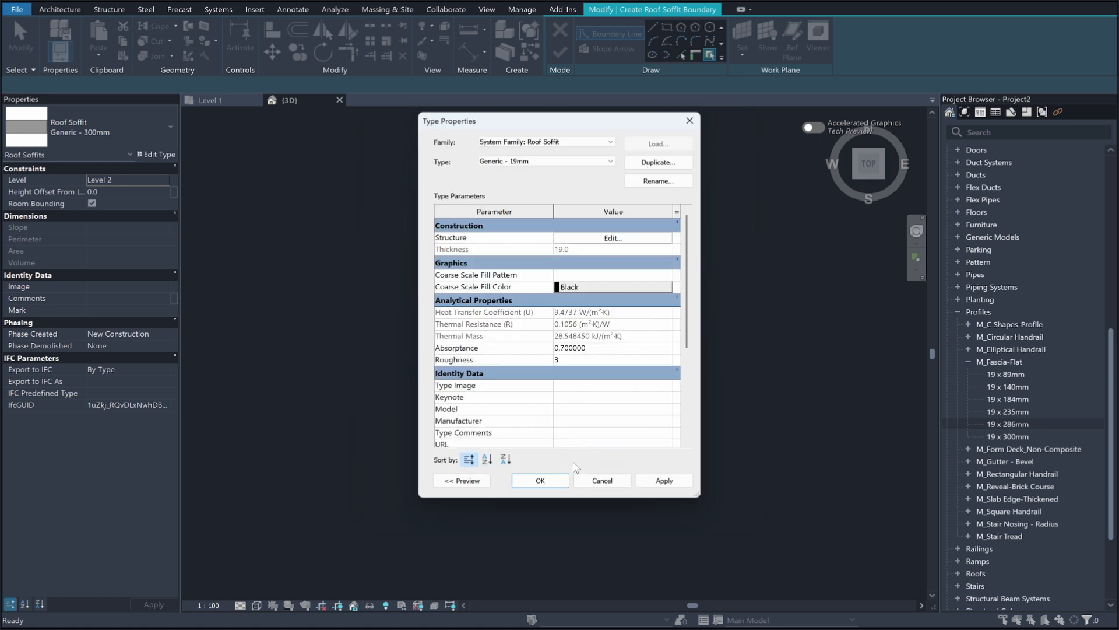
{"action": "left_click", "coordinate": [540, 481]}
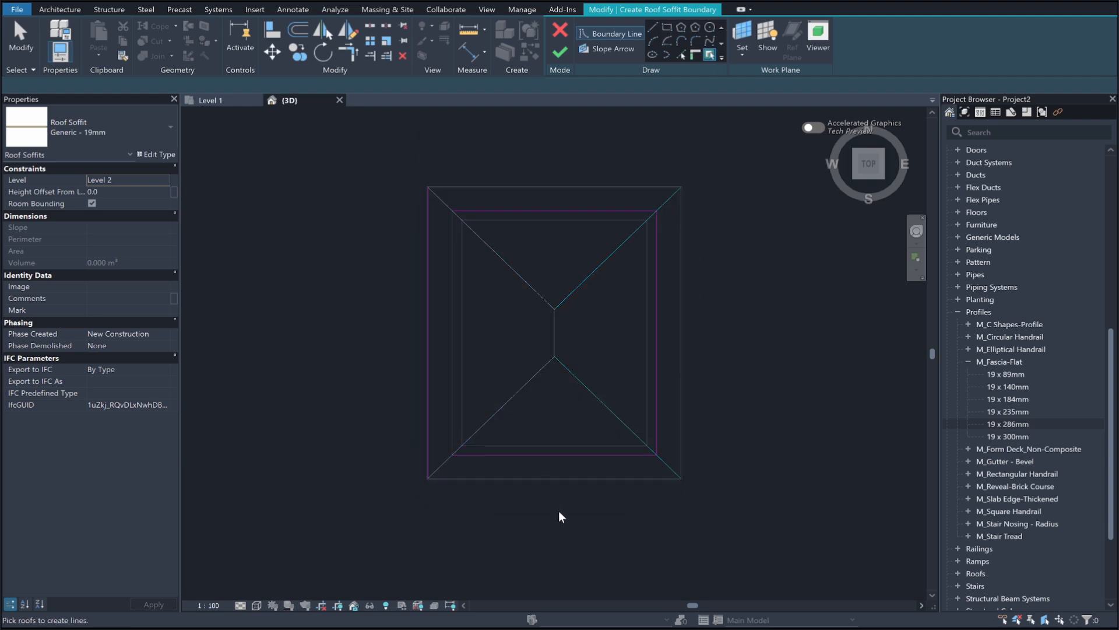
- Finish the soffit boundary sketch and show the model from the front
{"action": "left_click", "coordinate": [561, 60]}
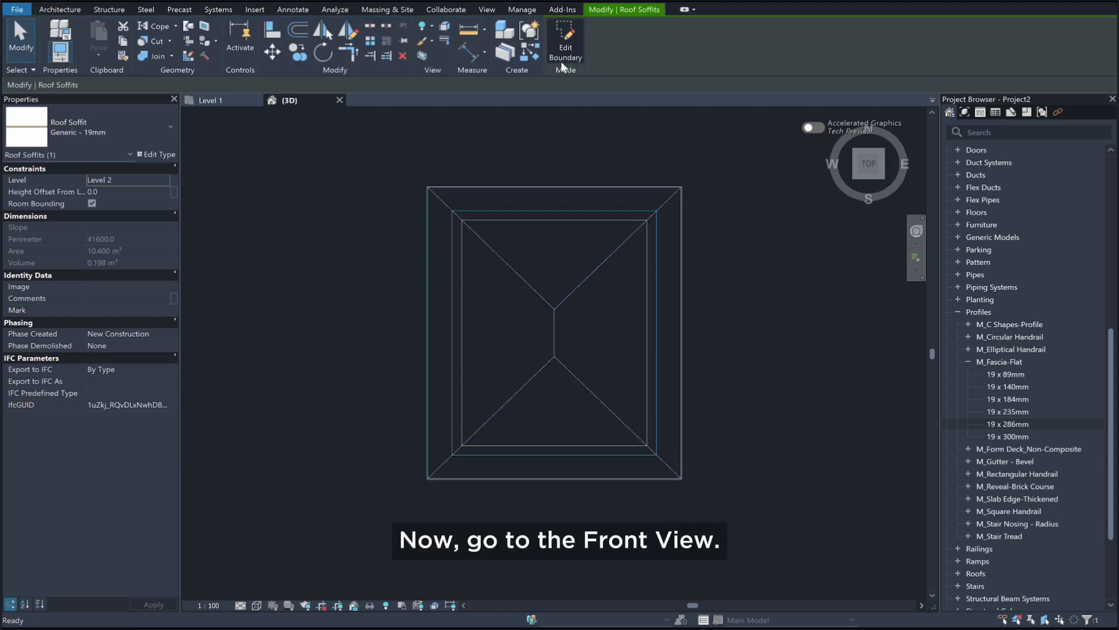
{"action": "left_click", "coordinate": [867, 176]}
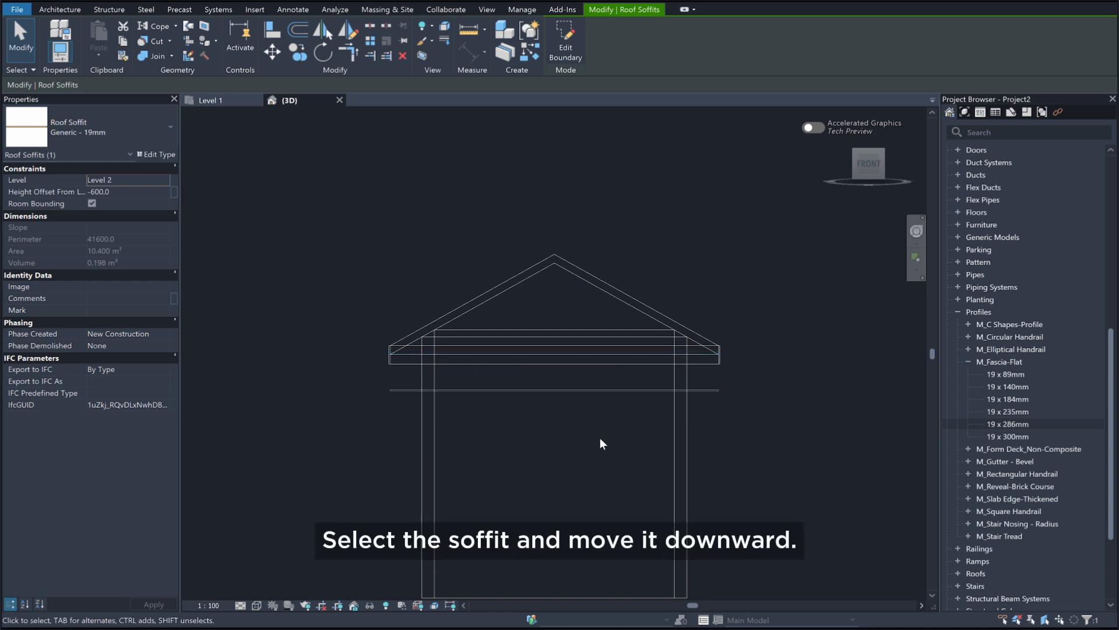
- Align the bottom edge of the roof soffit with the bottom edge of the fascia
{"action": "left_click", "coordinate": [752, 421]}
{"action": "left_click", "coordinate": [582, 390]}
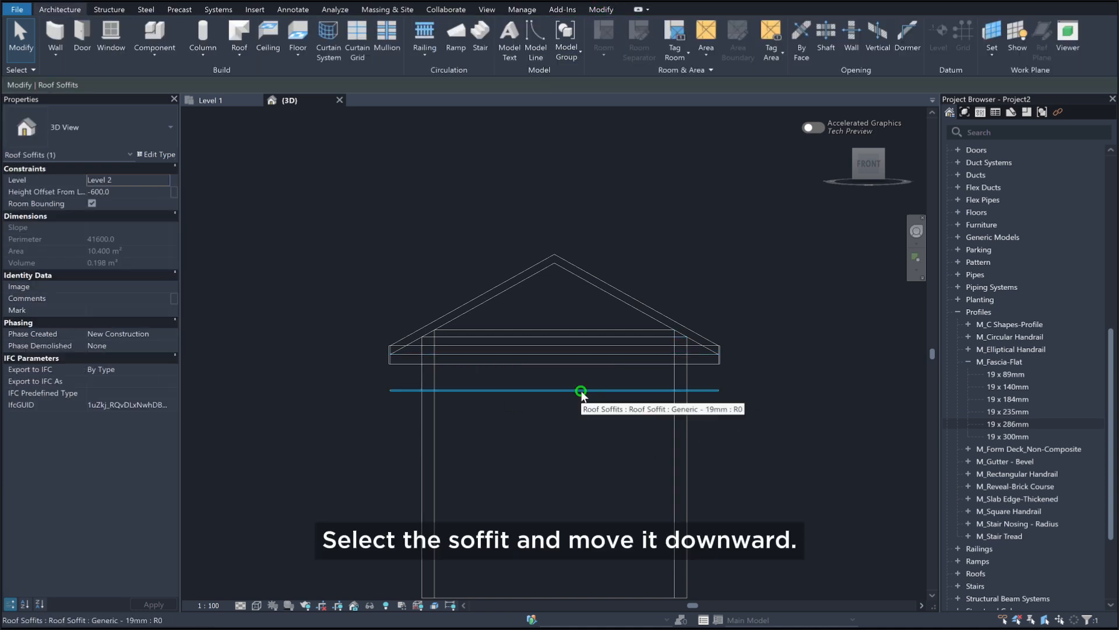
{"action": "scroll", "coordinate": [558, 362], "scroll_direction": "up", "scroll_amount": 6}
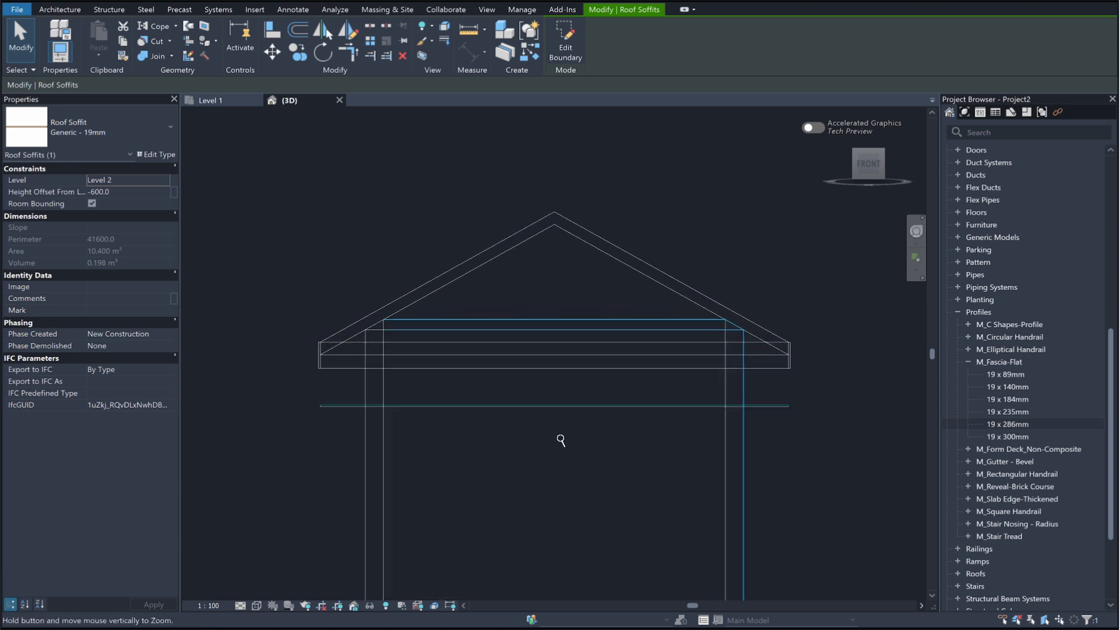
{"action": "left_click", "coordinate": [457, 393]}
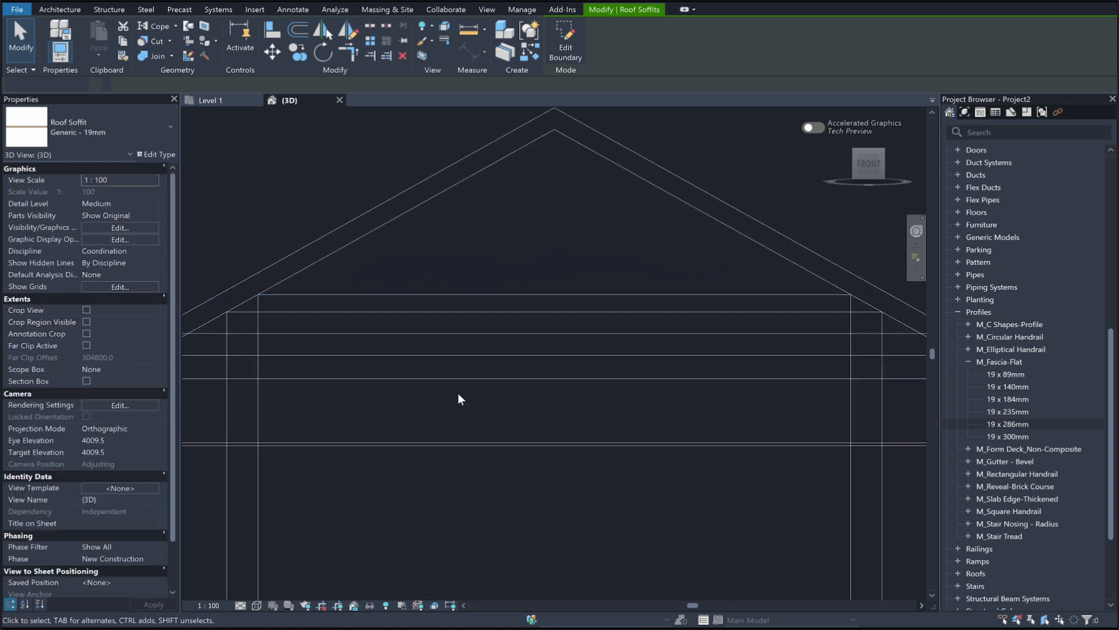
{"action": "left_click", "coordinate": [429, 443]}
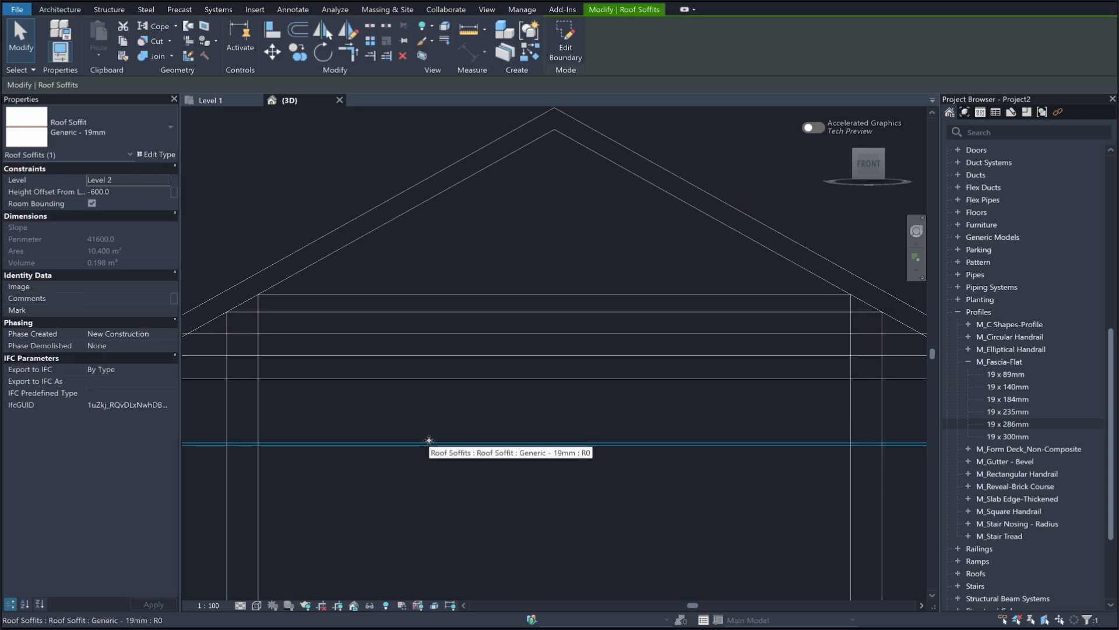
{"action": "left_click", "coordinate": [453, 155]}
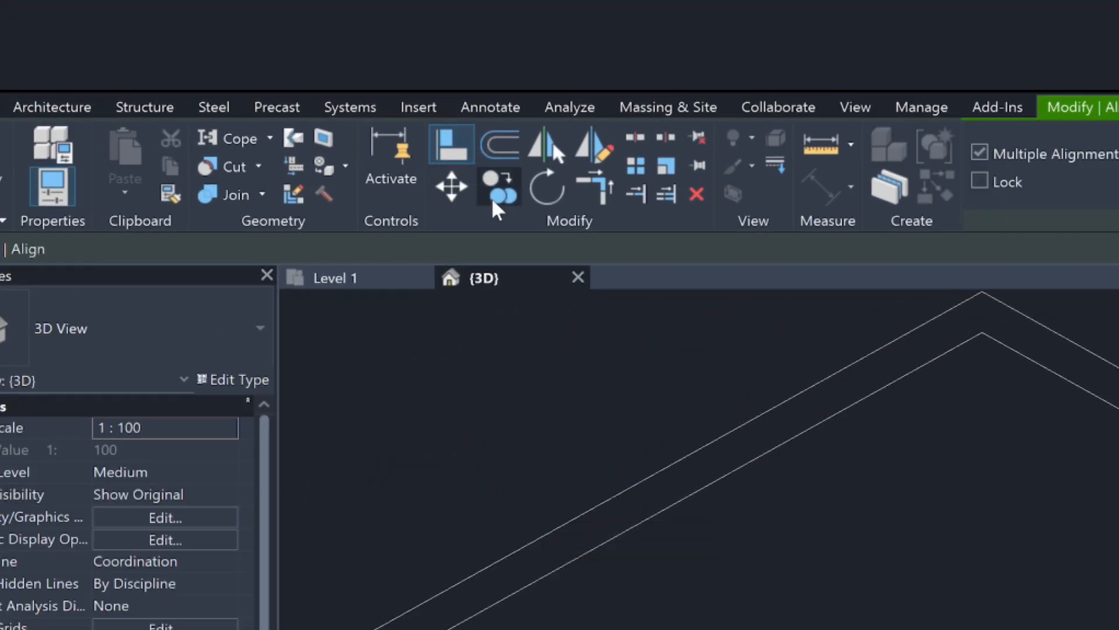
{"action": "scroll", "coordinate": [368, 393], "scroll_direction": "down", "scroll_amount": 2}
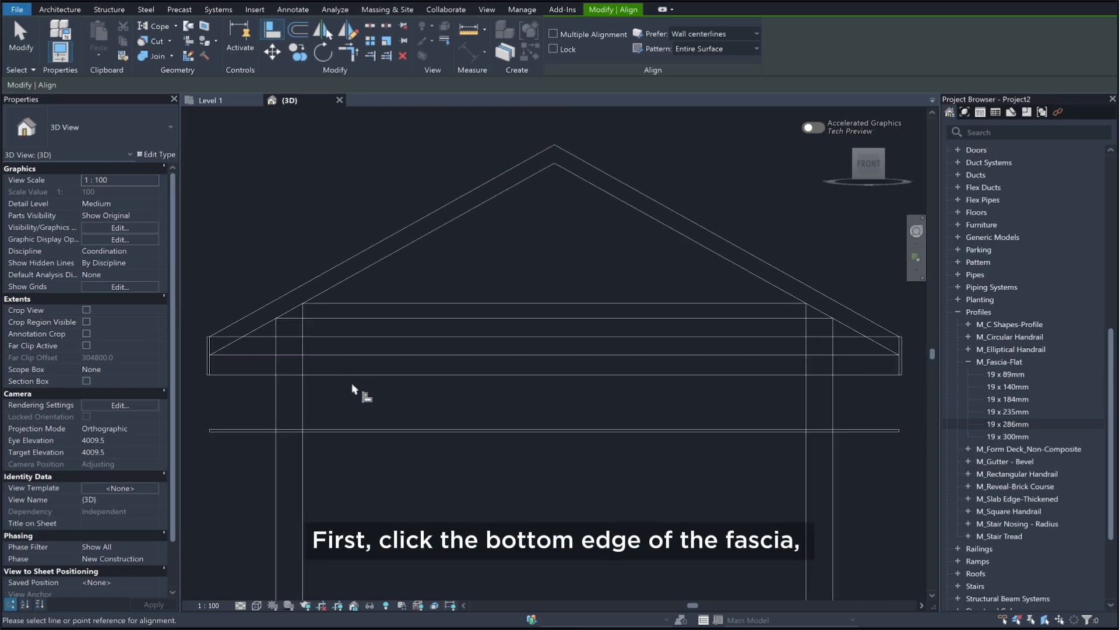
{"action": "left_click", "coordinate": [360, 379], "text": "ctrl"}
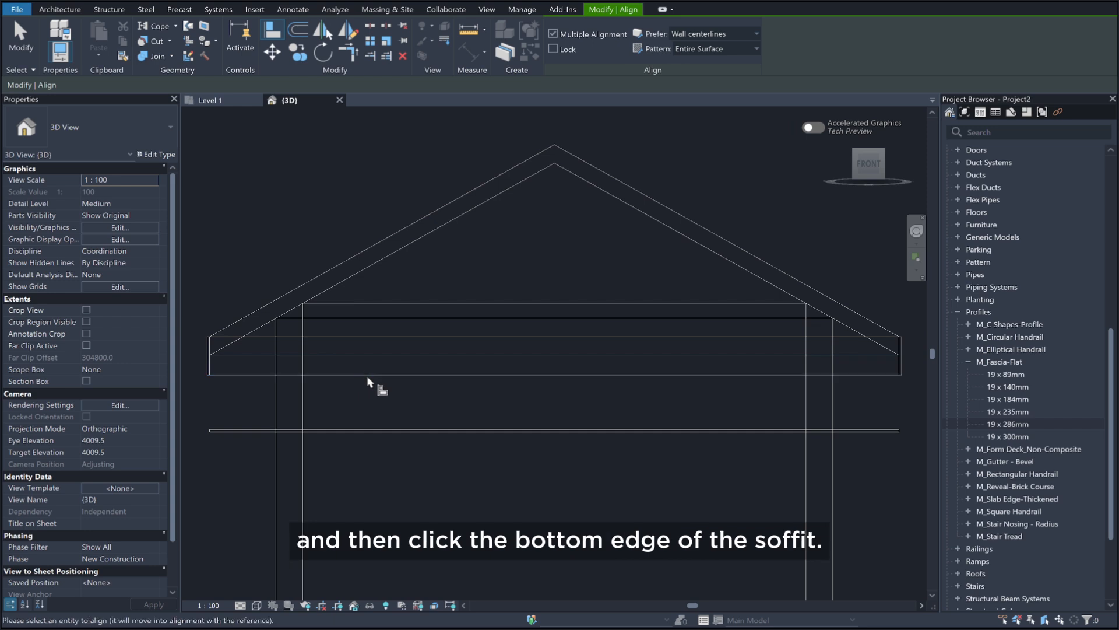
{"action": "left_click", "coordinate": [357, 436]}
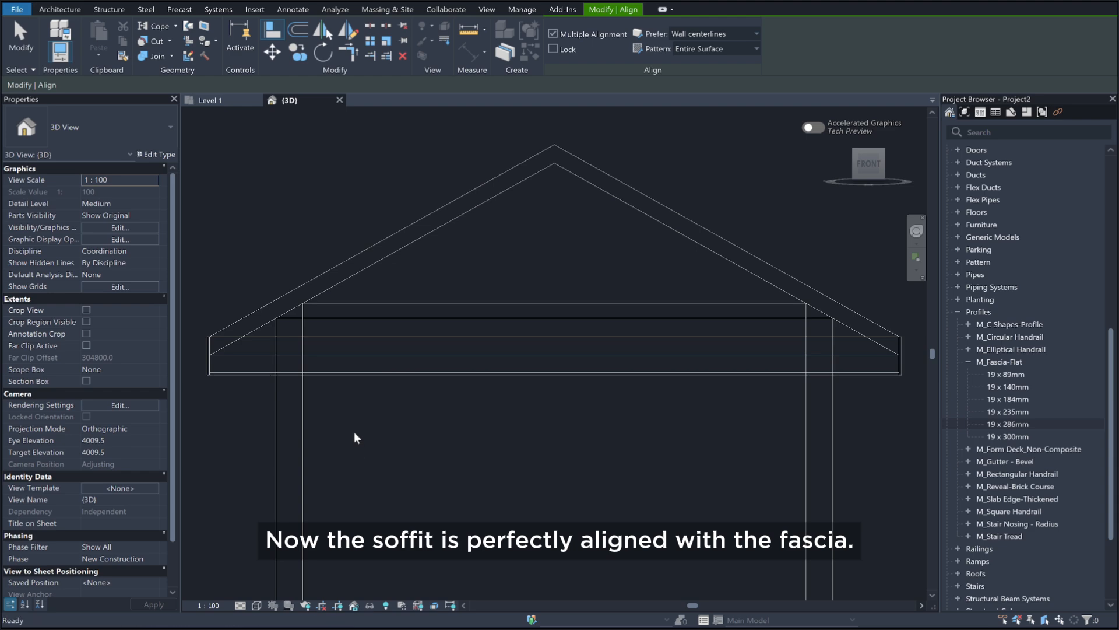
{"action": "key", "text": "Escape"}
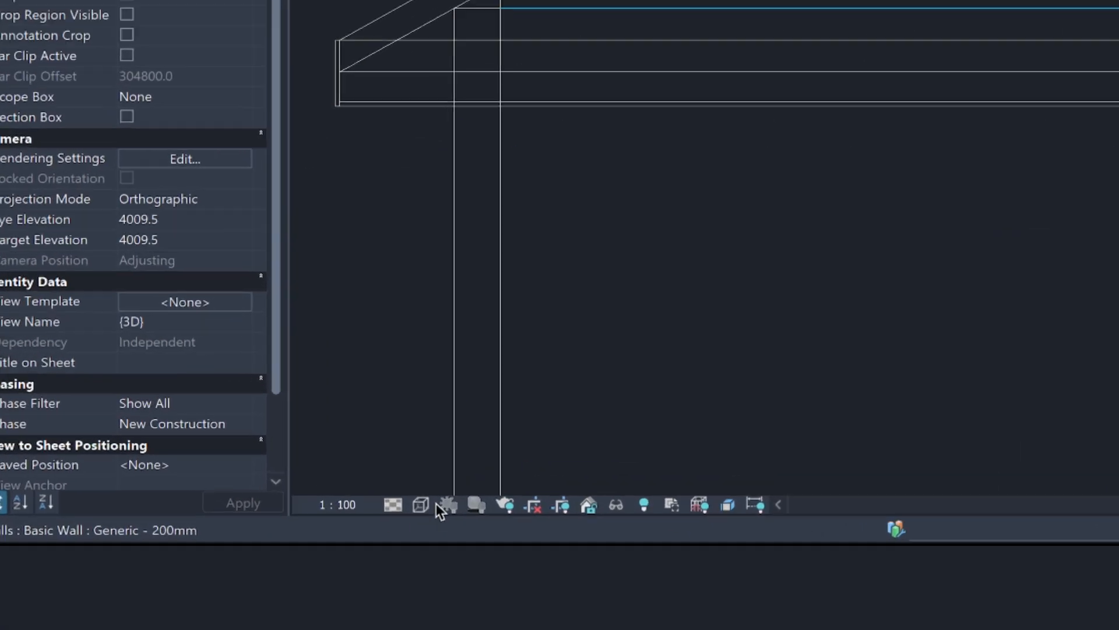
- Switch the 3D view's visual style to Shaded and check the fascia and soffit around the roof
{"action": "left_click", "coordinate": [421, 504]}
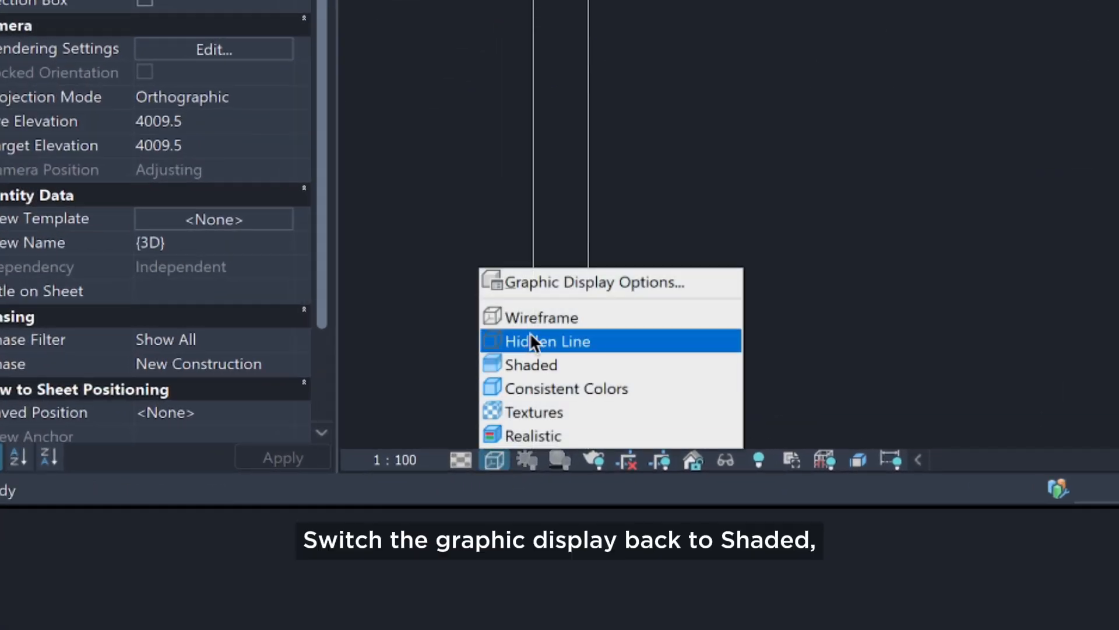
{"action": "left_click", "coordinate": [523, 363]}
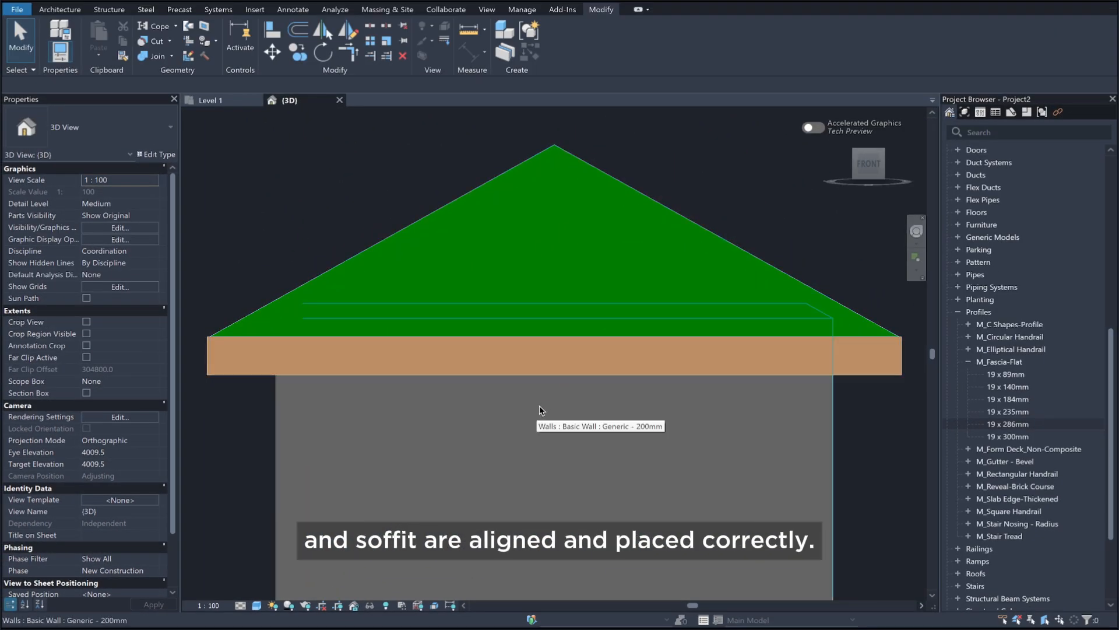
{"action": "middle_click_drag", "start_coordinate": [540, 406], "coordinate": [697, 470], "text": "shift"}
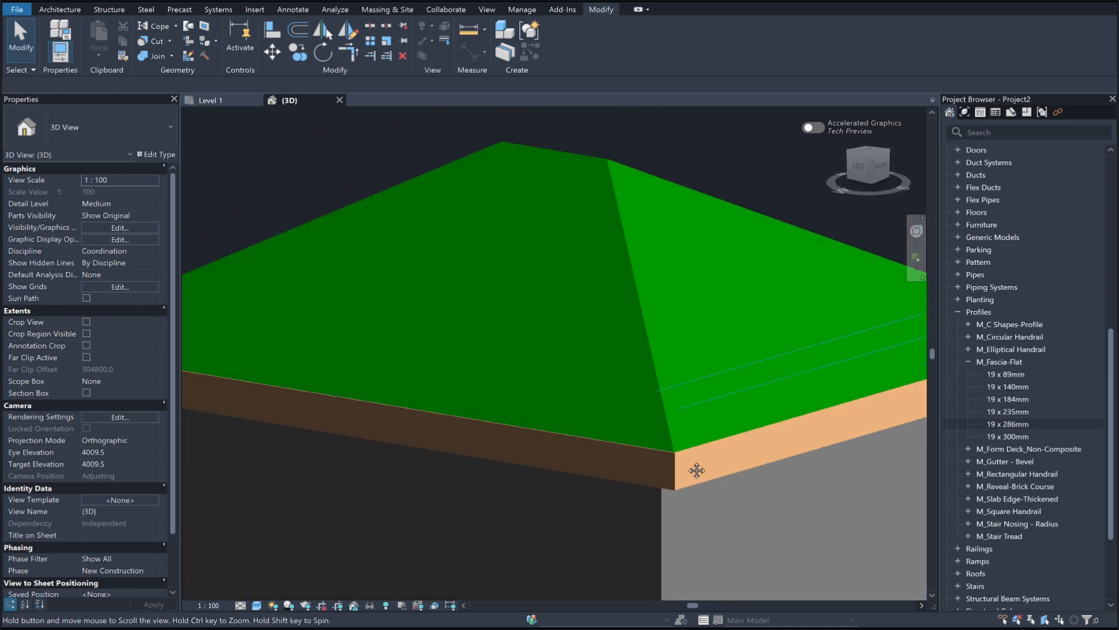
{"action": "middle_click", "coordinate": [687, 461]}
{"action": "middle_click", "coordinate": [686, 461]}
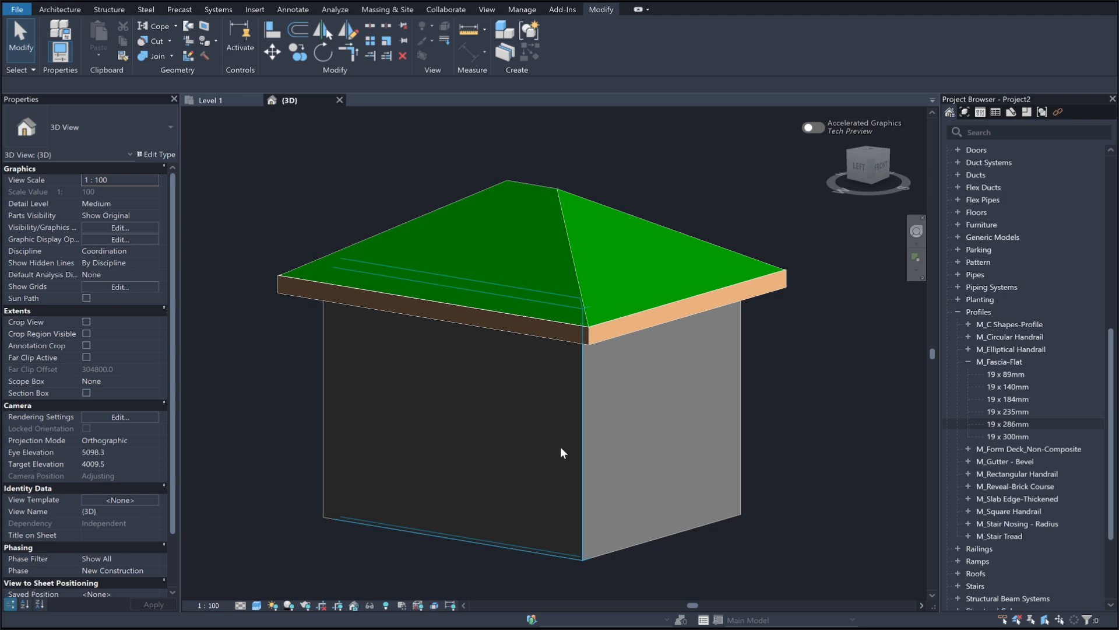
{"action": "middle_click_drag", "start_coordinate": [834, 429], "coordinate": [801, 493], "text": "shift"}
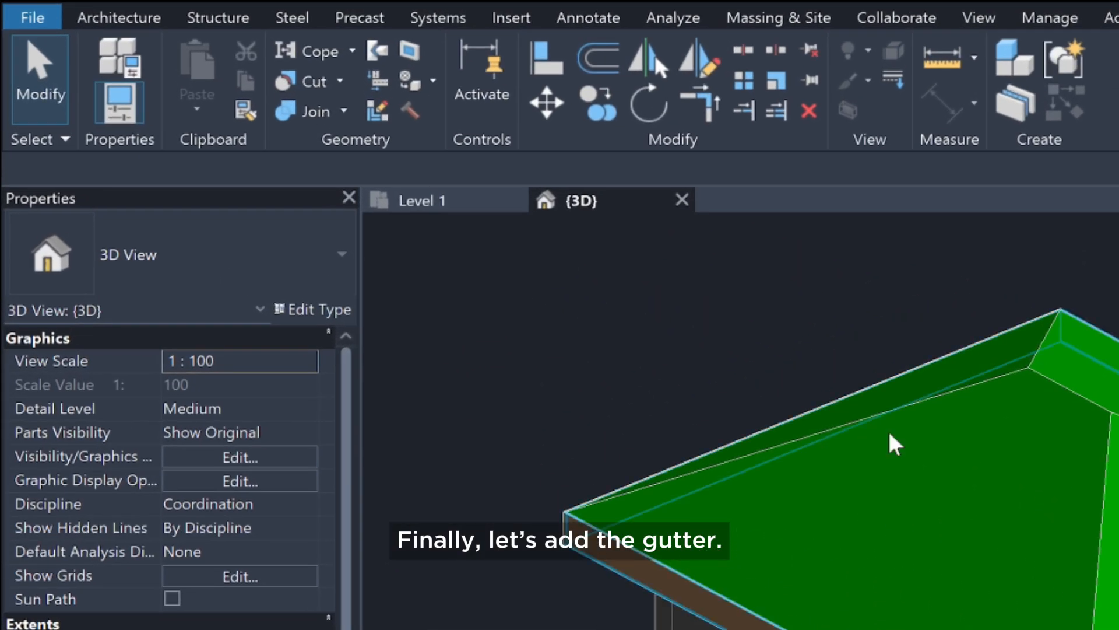
- Start a roof gutter and place it along the fascia's edges on the two visible sides of the roof
{"action": "left_click", "coordinate": [59, 9]}
{"action": "left_click", "coordinate": [474, 92]}
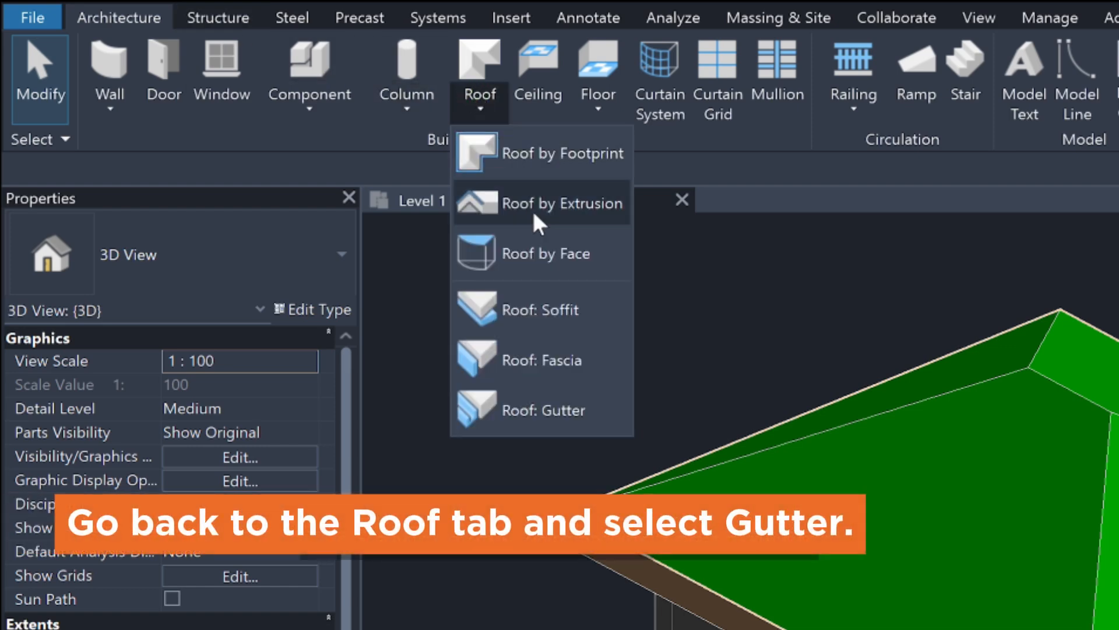
{"action": "left_click", "coordinate": [581, 403]}
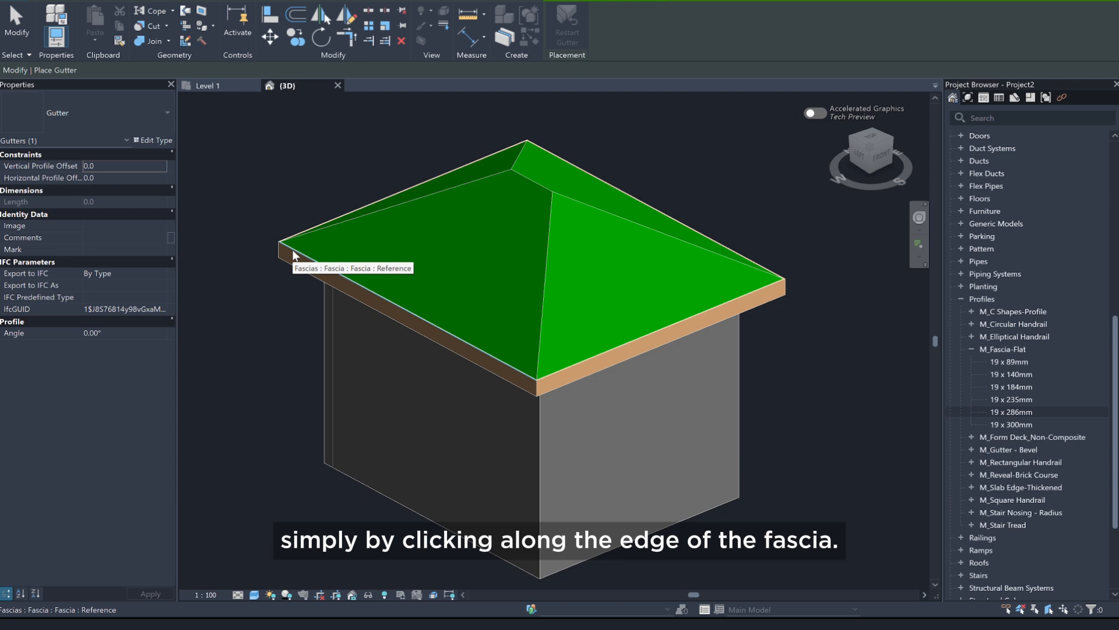
{"action": "left_click", "coordinate": [293, 255]}
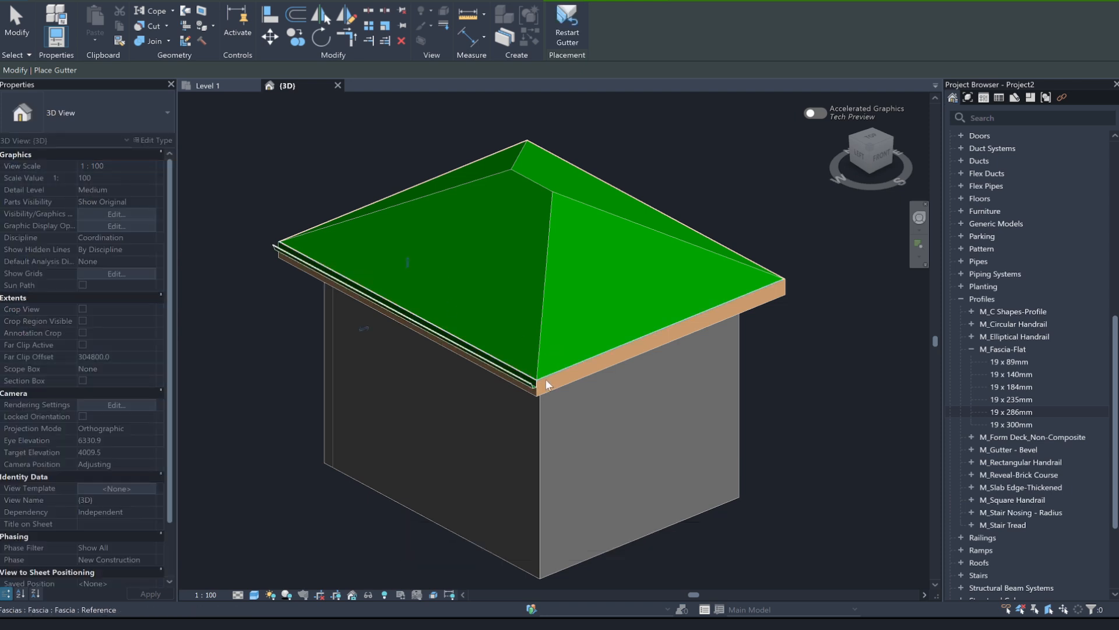
{"action": "left_click", "coordinate": [547, 383]}
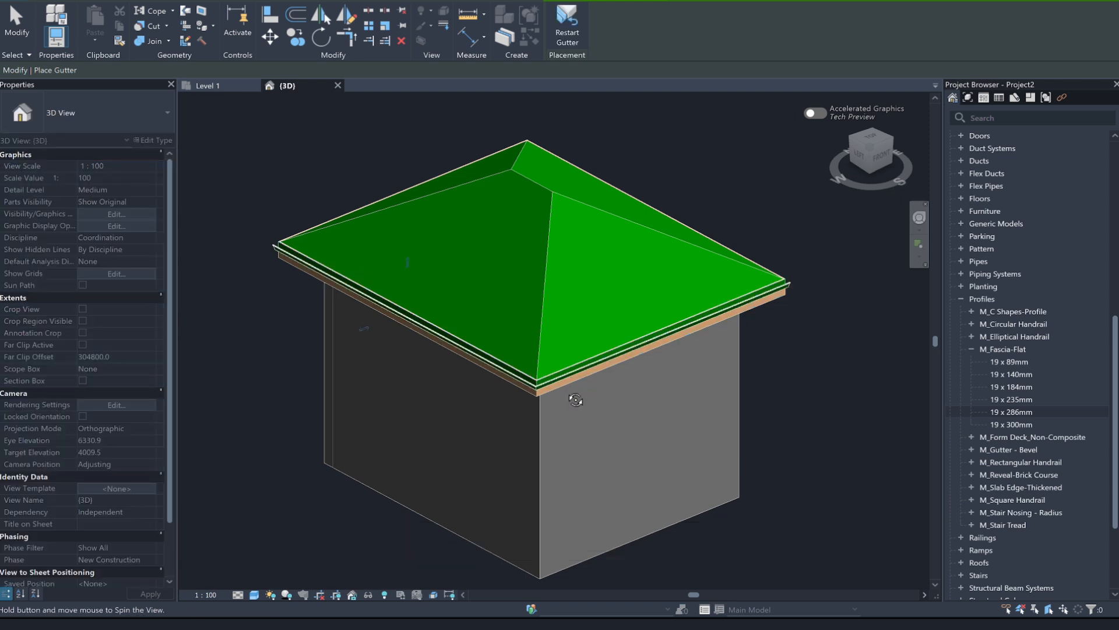
- Add the gutter along the fascia's edges on the remaining two sides of the roof and finish the placement
{"action": "middle_click_drag", "start_coordinate": [575, 400], "coordinate": [520, 375], "text": "shift"}
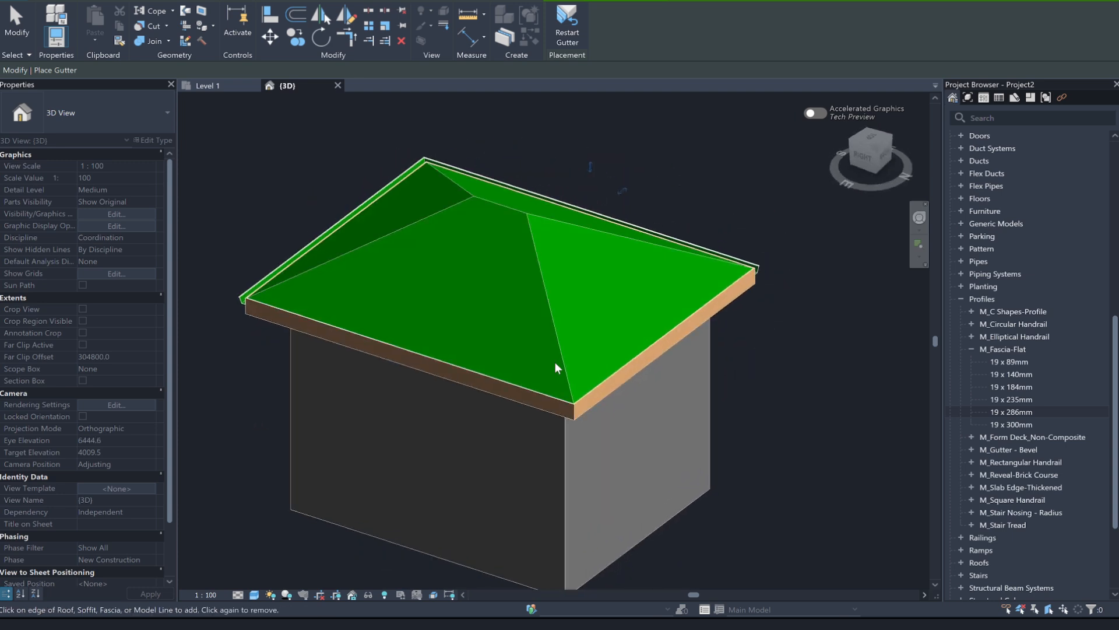
{"action": "scroll", "coordinate": [534, 380], "scroll_direction": "up", "scroll_amount": 3}
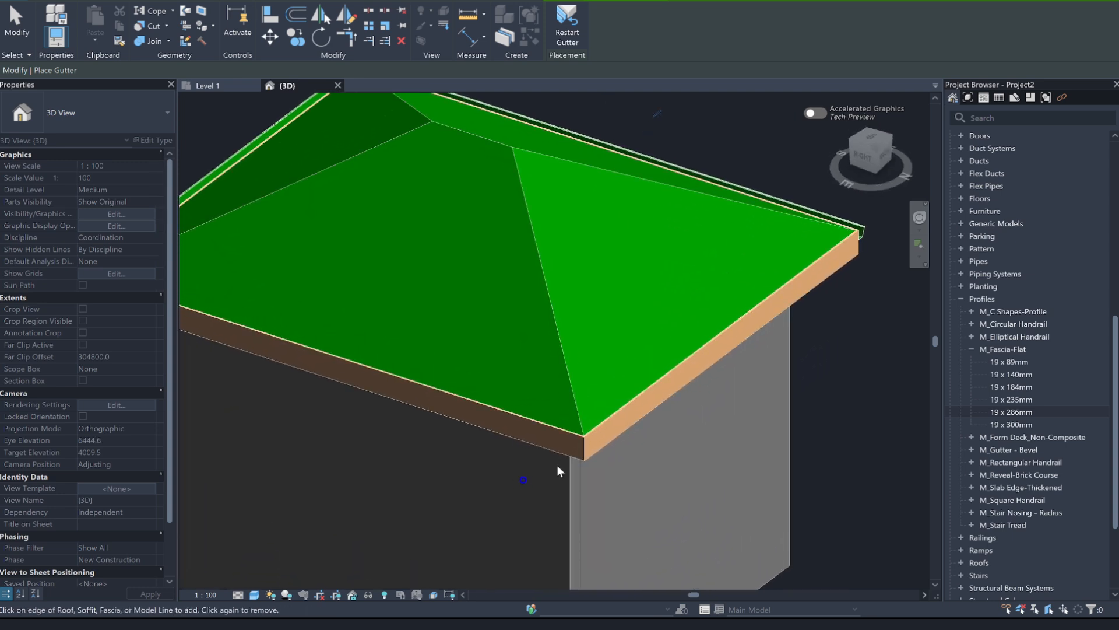
{"action": "left_click", "coordinate": [570, 440]}
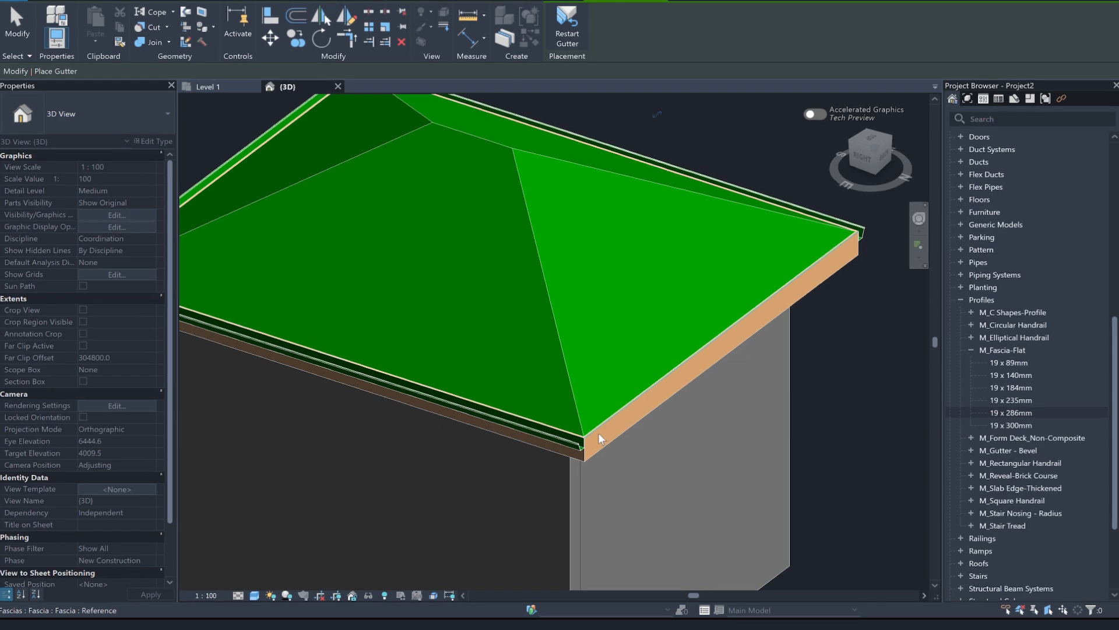
{"action": "middle_click_drag", "start_coordinate": [630, 437], "coordinate": [455, 427], "text": "shift"}
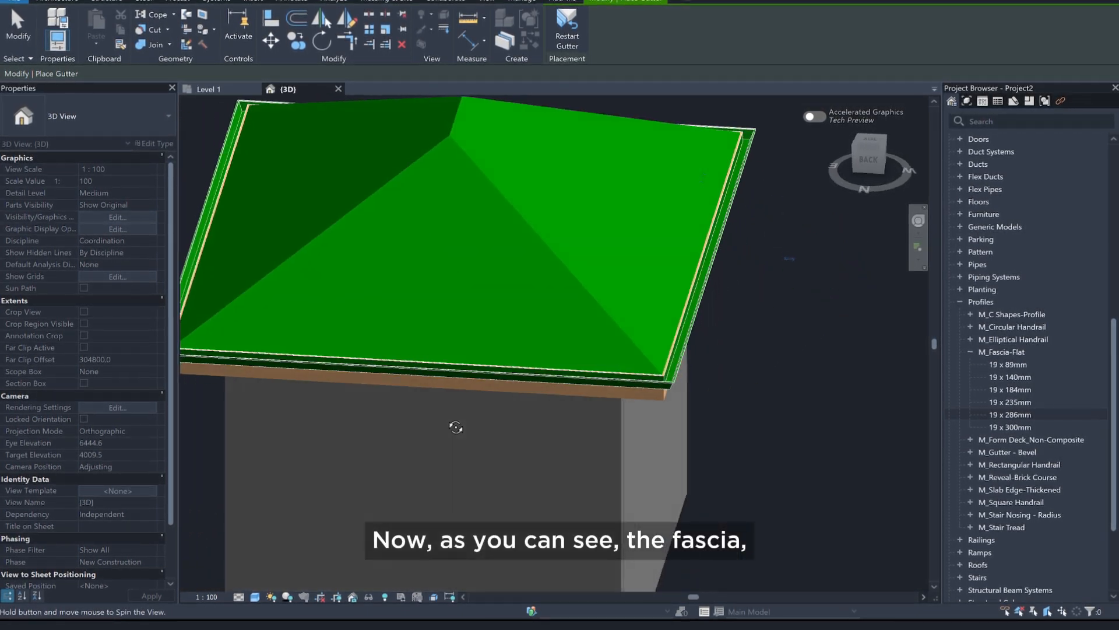
{"action": "key", "text": "Escape"}
{"action": "key", "text": "Escape"}
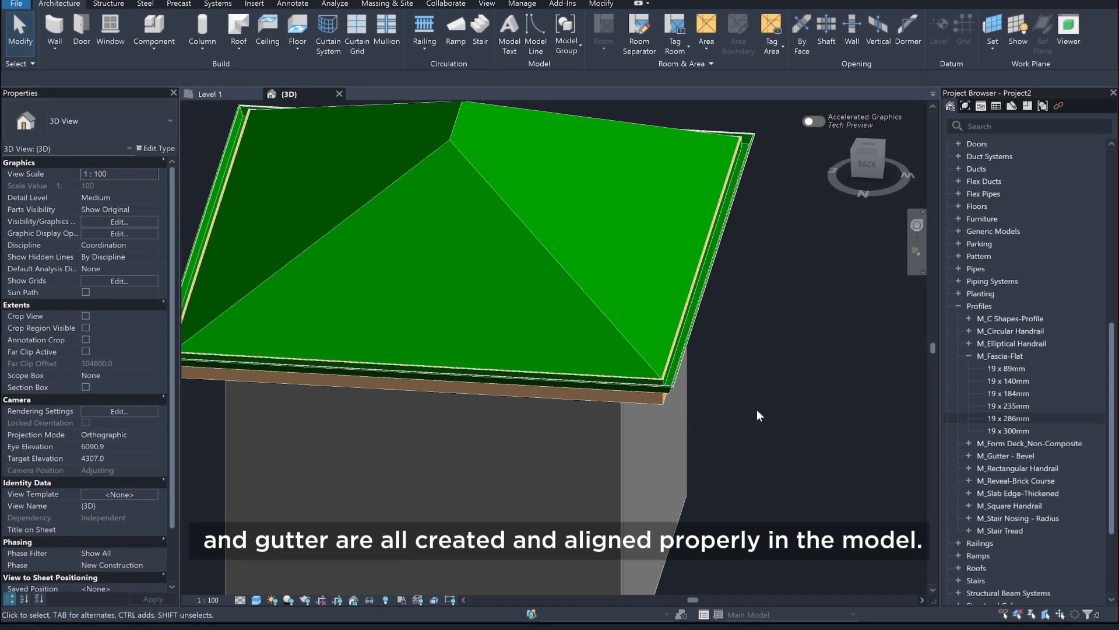
{"action": "middle_click_drag", "start_coordinate": [768, 462], "coordinate": [415, 404], "text": "shift"}
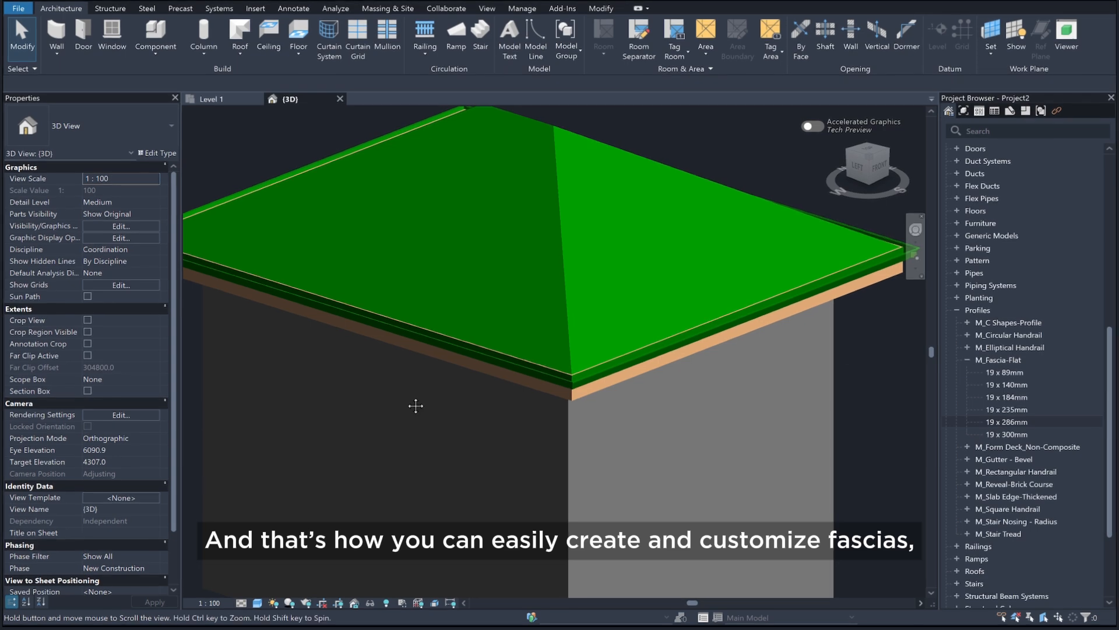
{"action": "scroll", "coordinate": [534, 439], "scroll_direction": "down", "scroll_amount": 5}
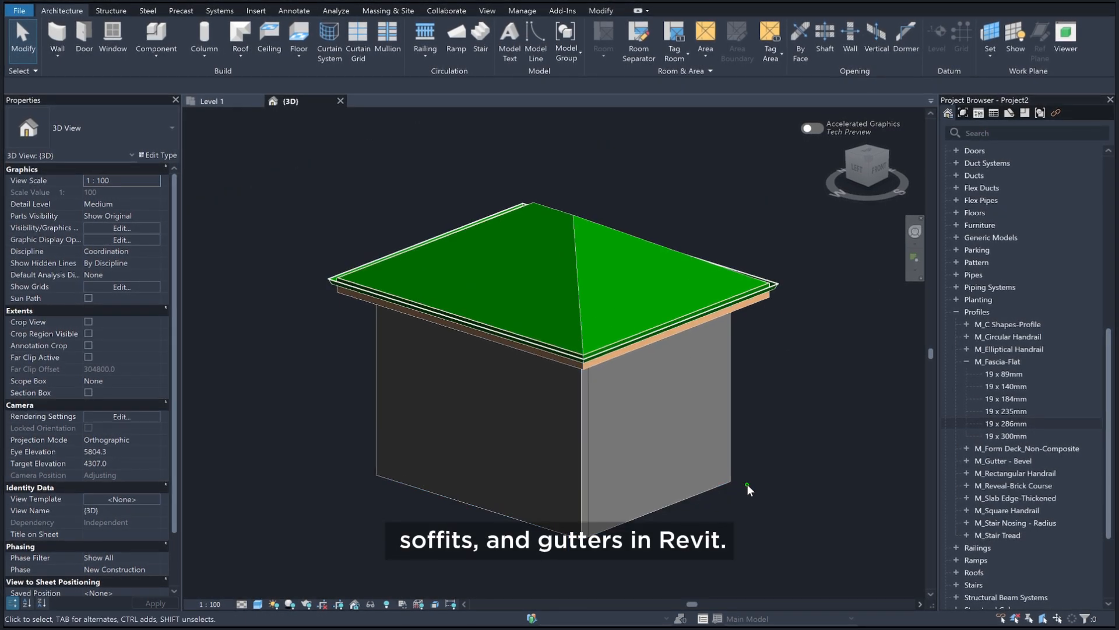